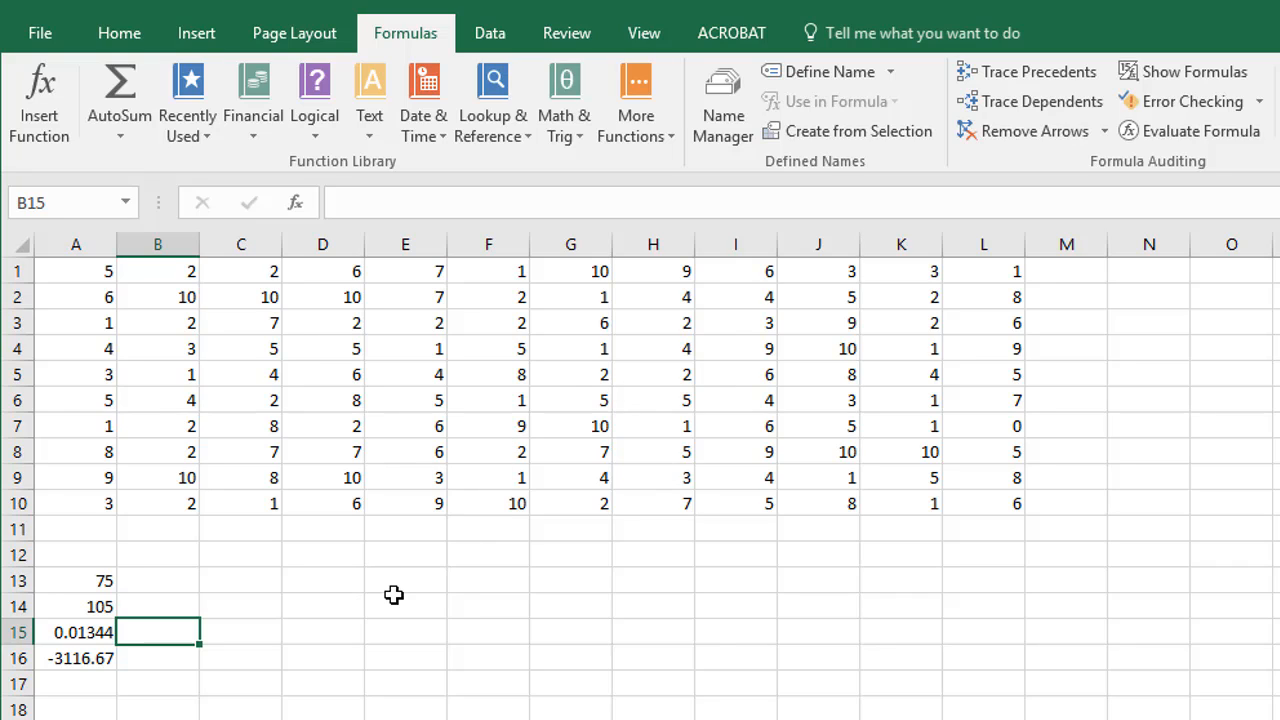
Examine the formulas behind the results in cells A13 through A16
left_click(88, 580)
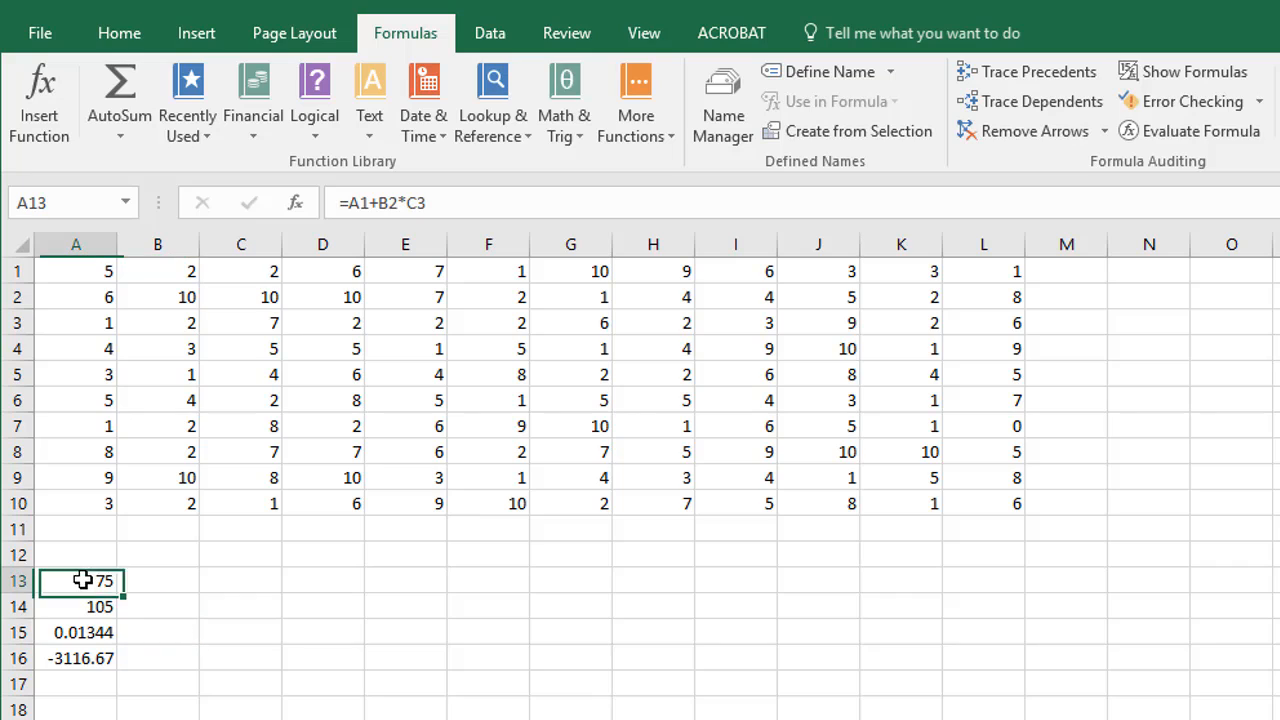
left_click(75, 612)
left_click(76, 638)
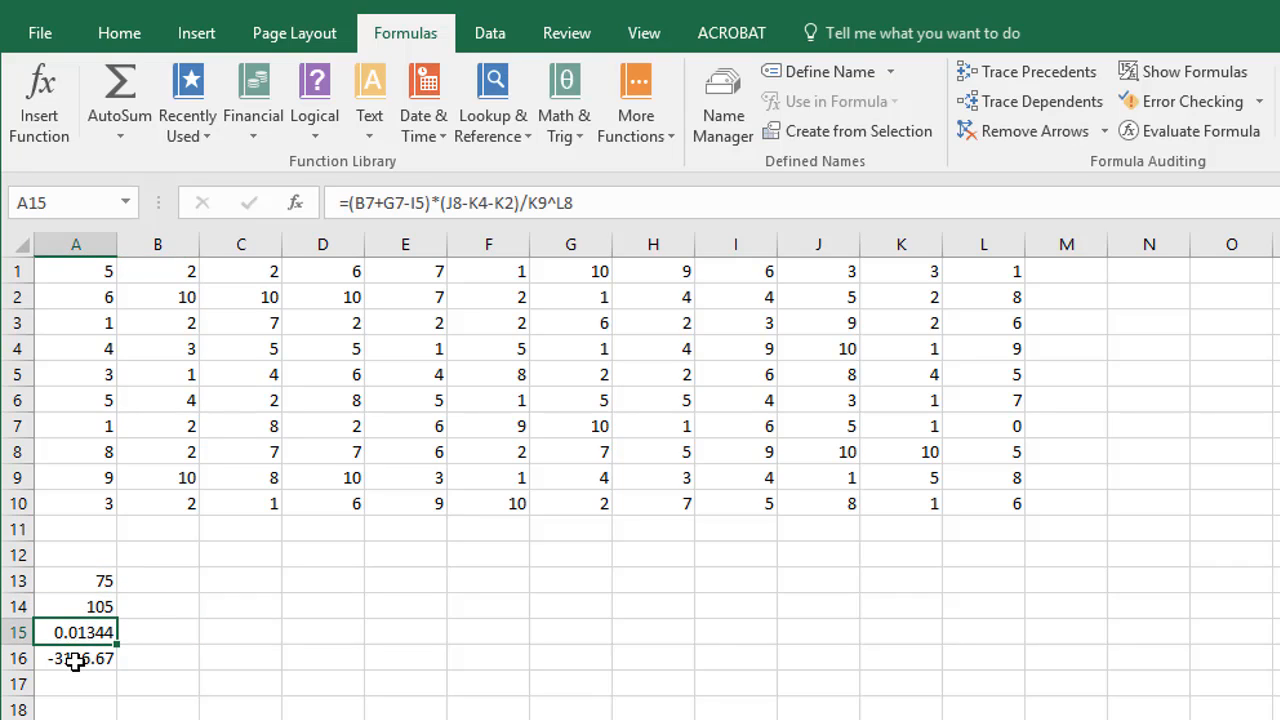
left_click(75, 660)
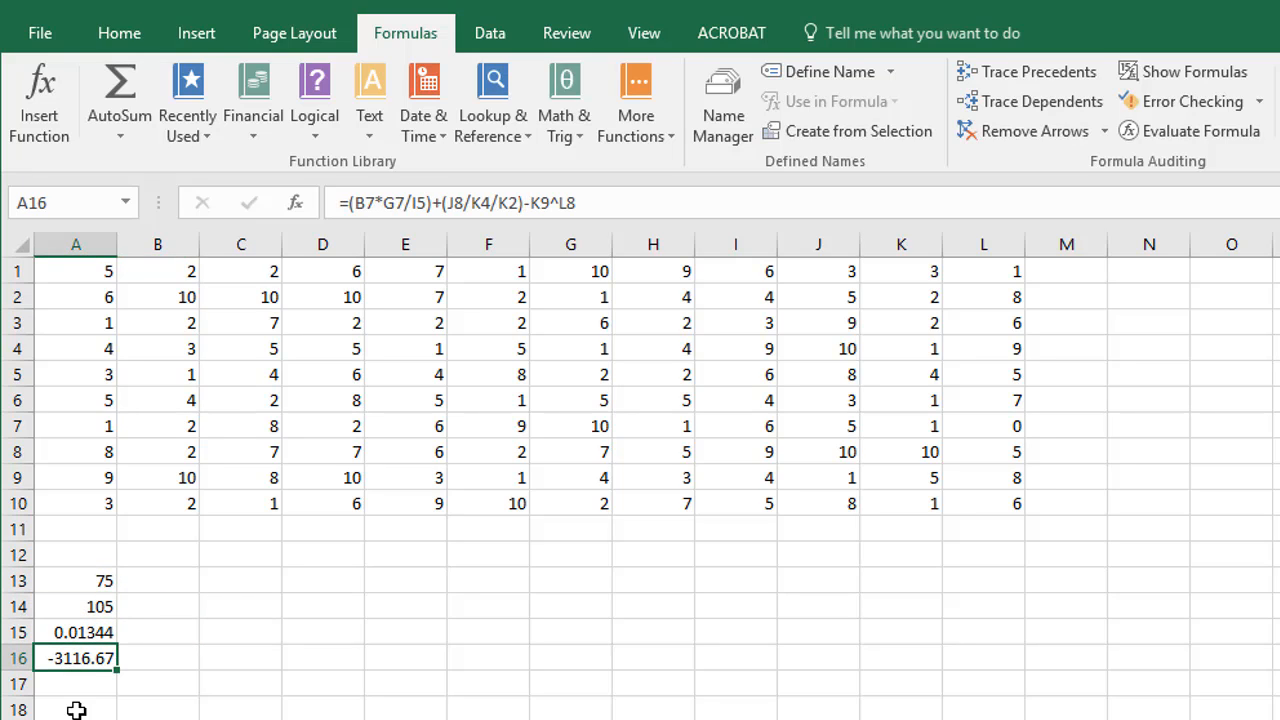
left_click(78, 710)
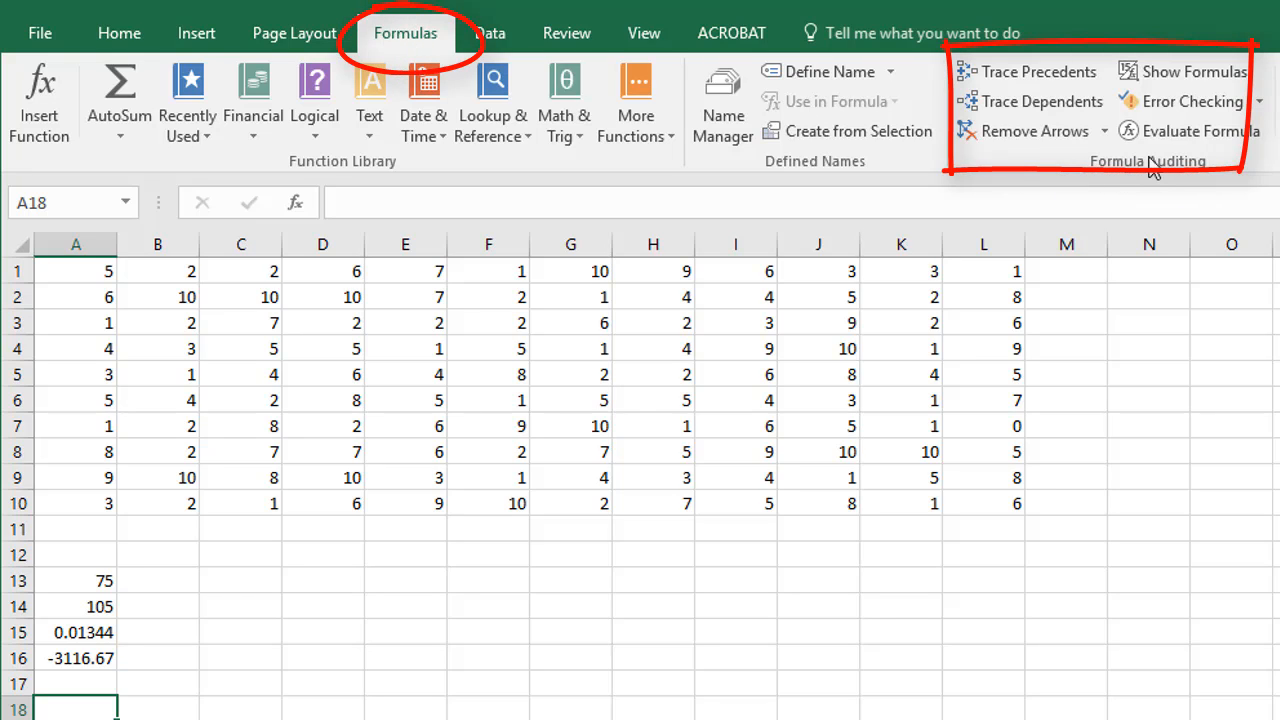
Show formulas in the worksheet and widen column A to inspect the full formulas and their cell references in A13 through A16
left_click(1165, 78)
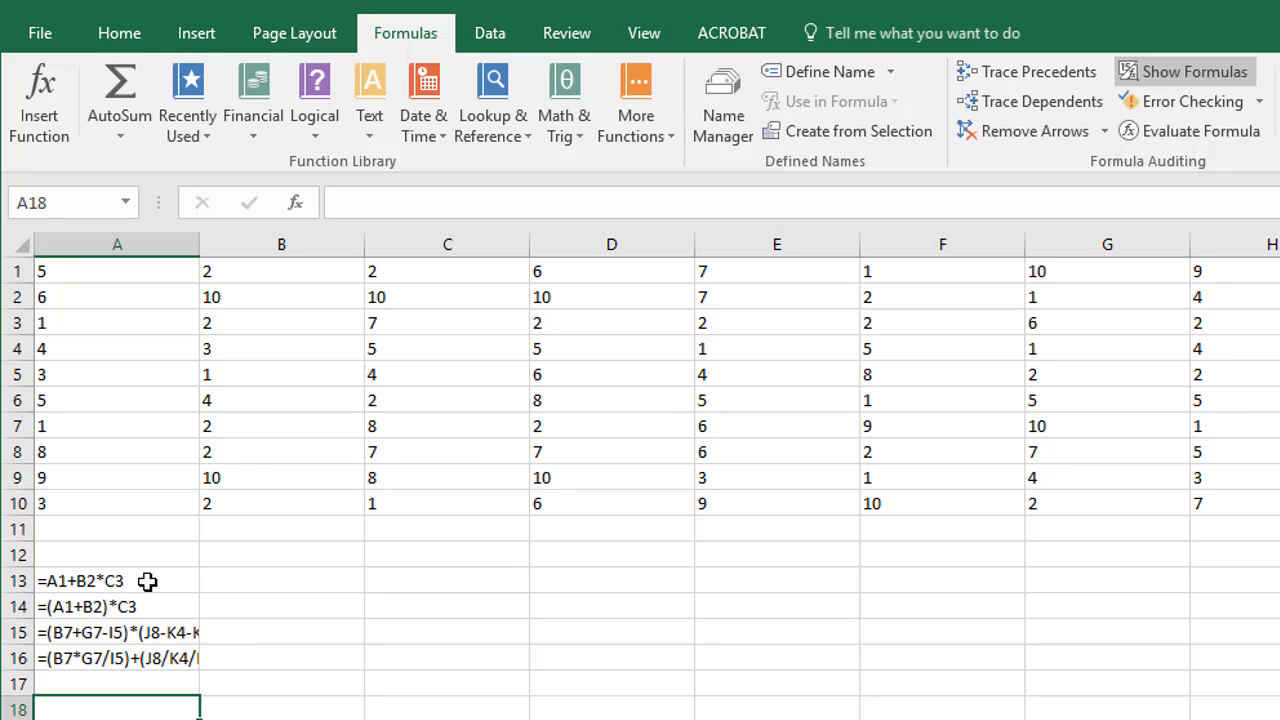
double_click(147, 581)
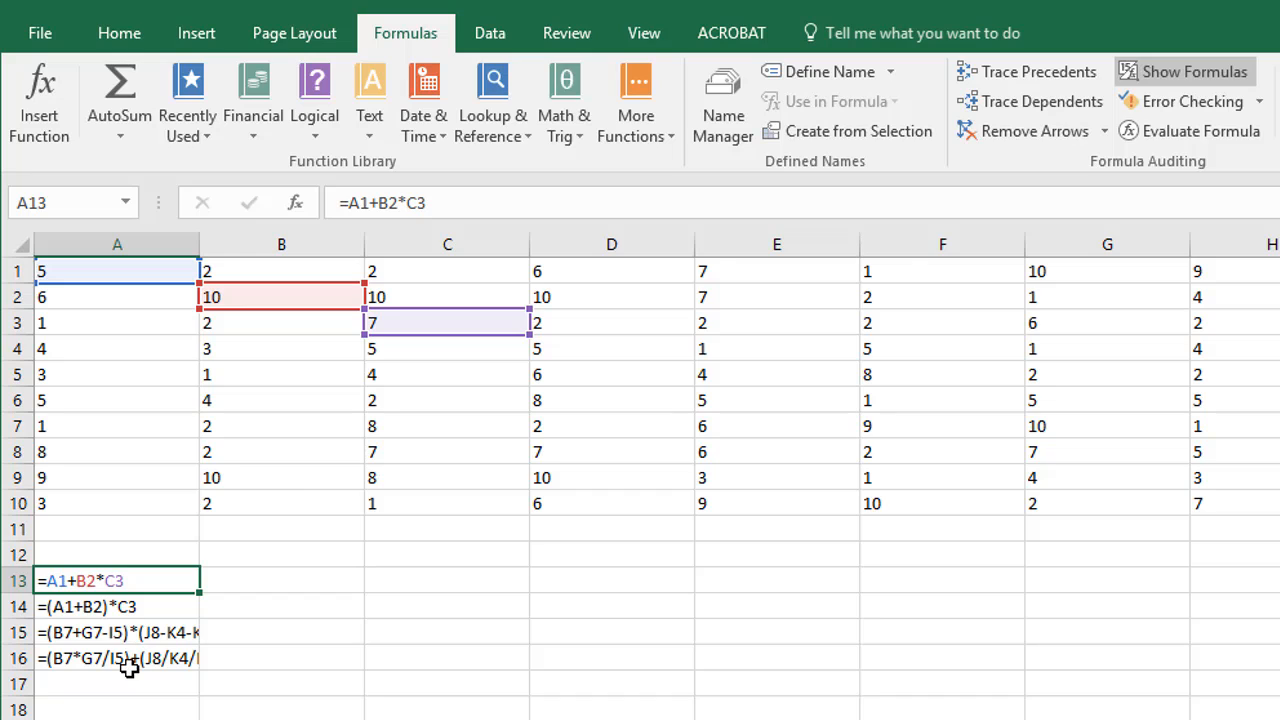
double_click(131, 609)
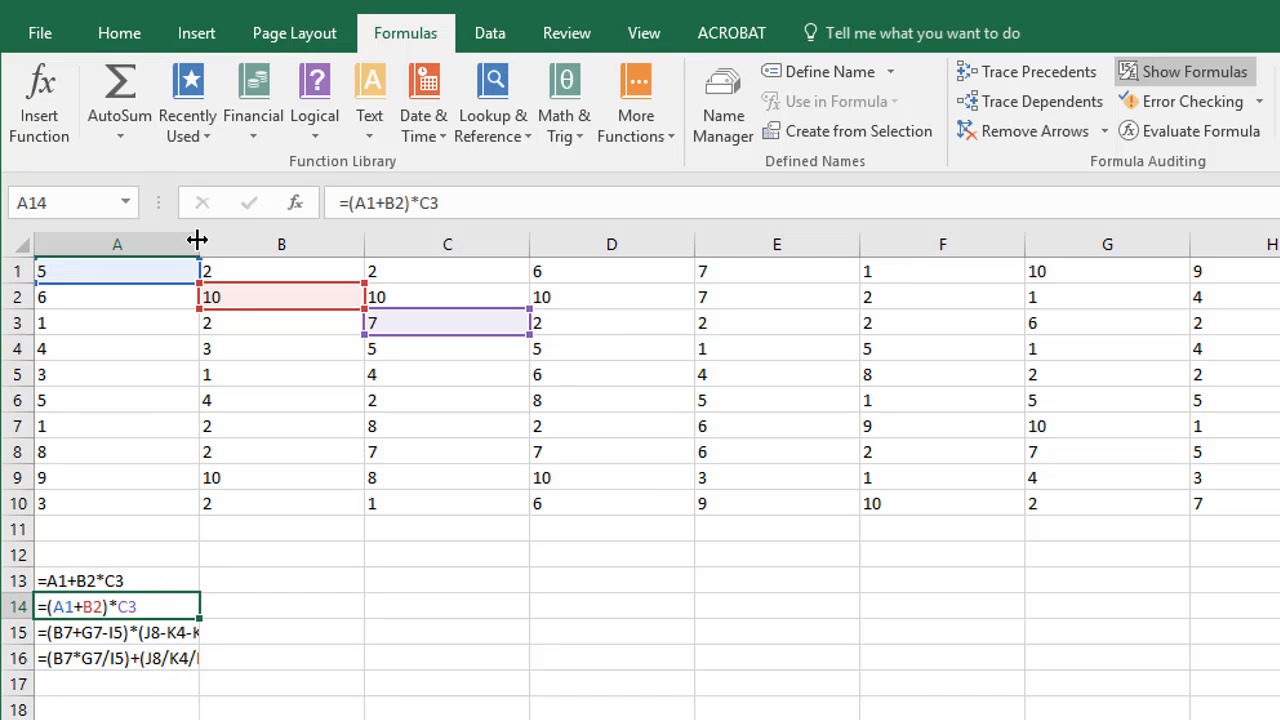
left_click_drag(198, 240, 367, 249)
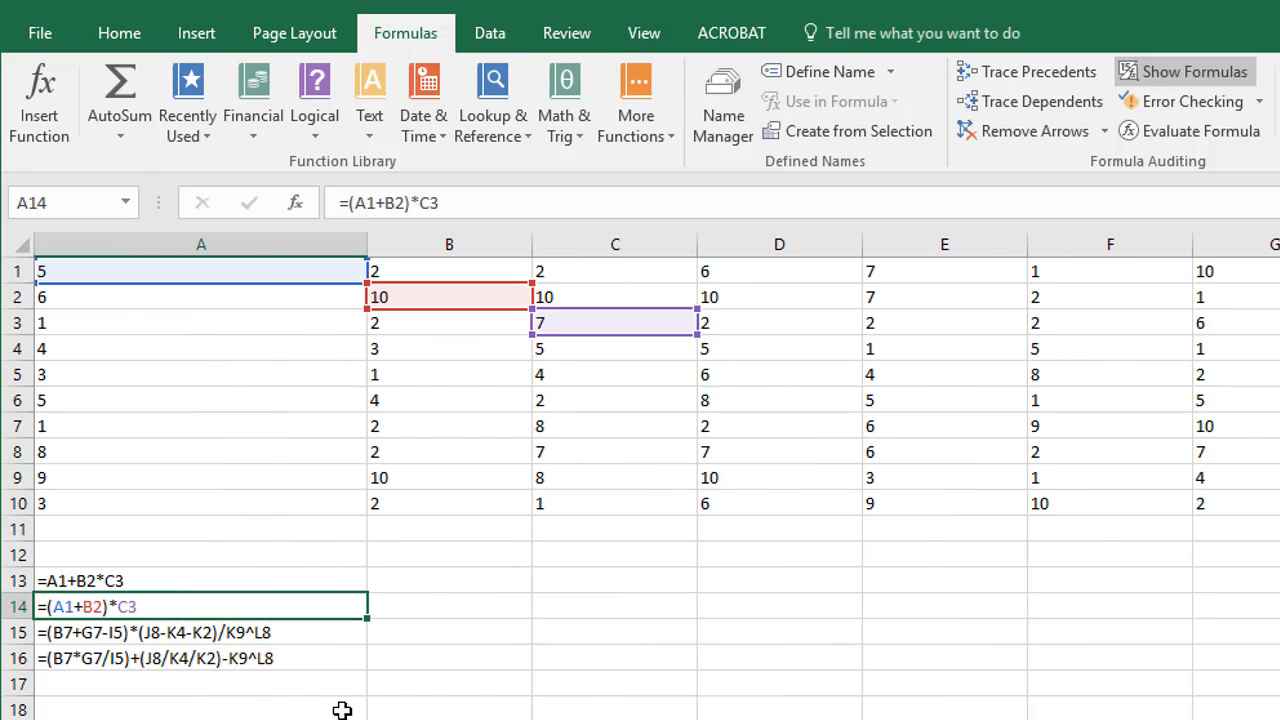
double_click(200, 655)
double_click(197, 624)
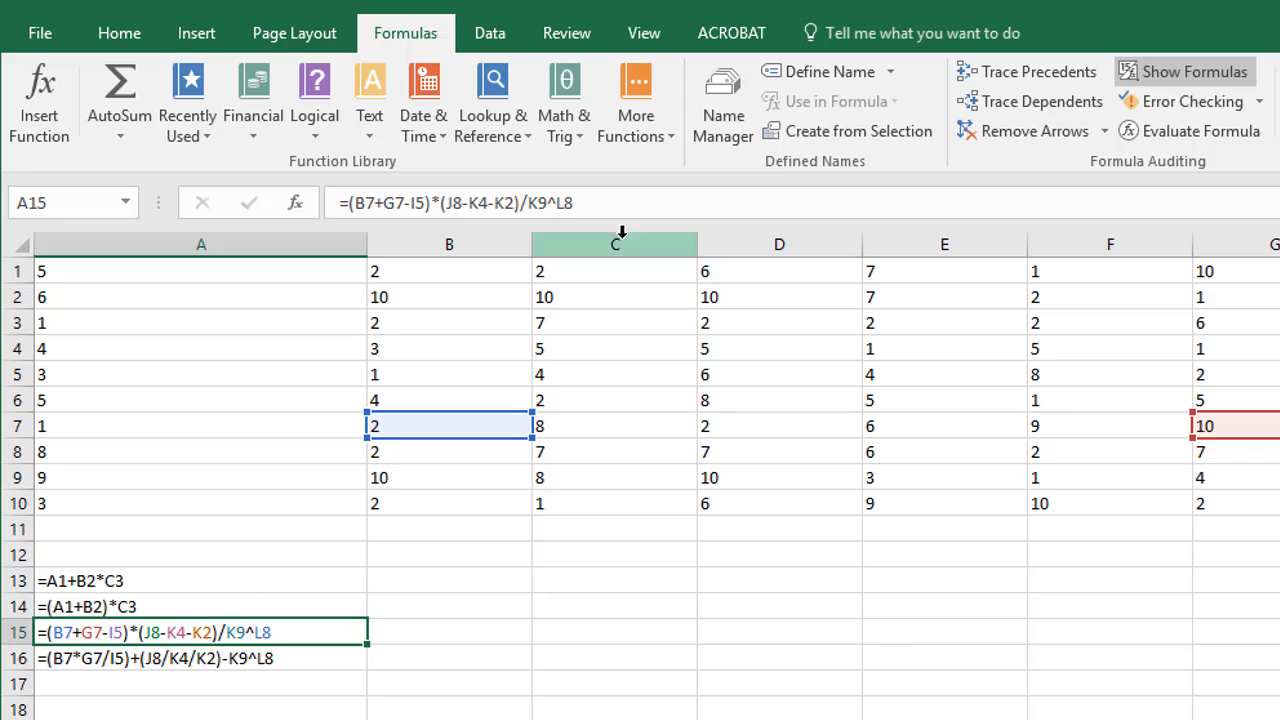
Switch the worksheet back to showing results and narrow column A to fit the numbers
left_click(1172, 73)
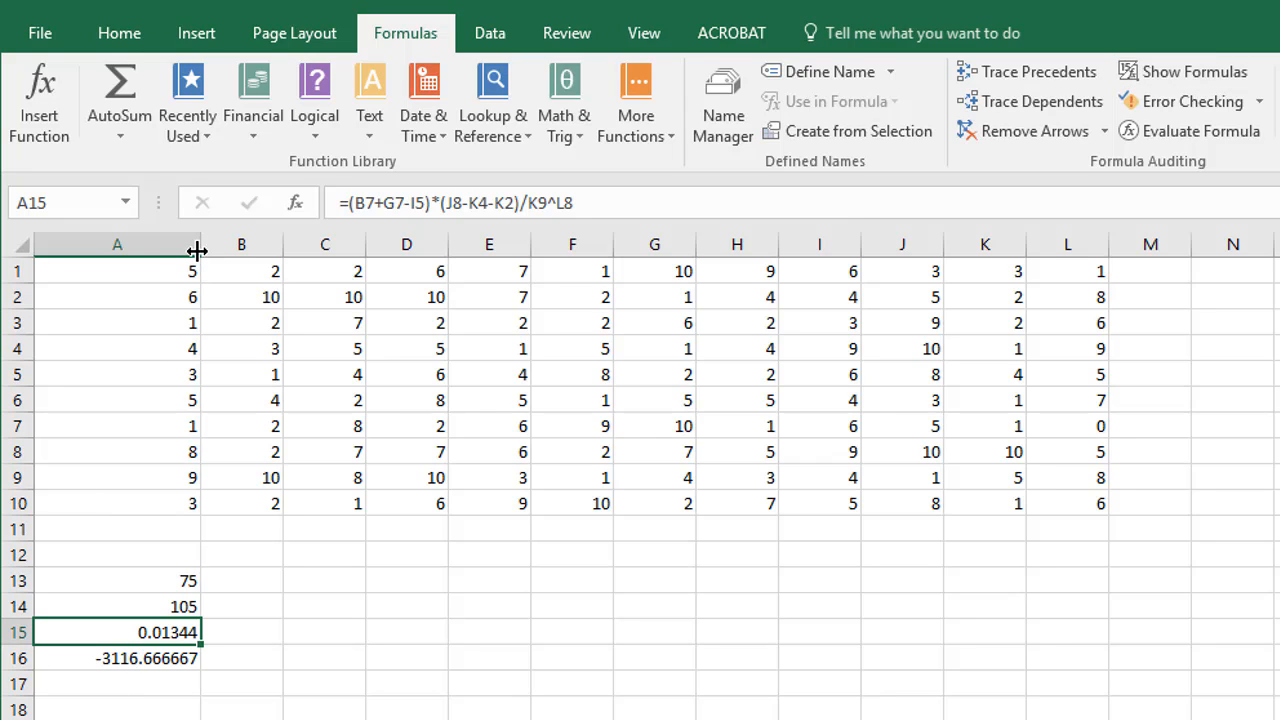
left_click_drag(199, 246, 124, 246)
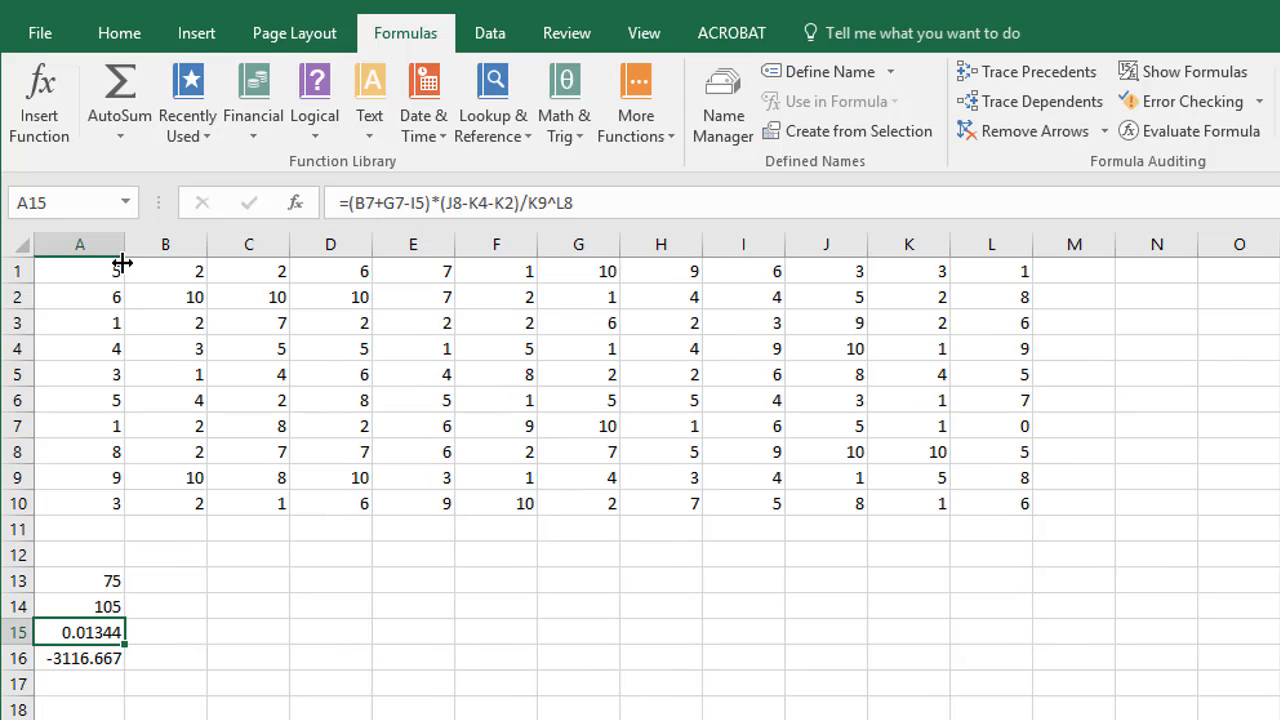
left_click(90, 719)
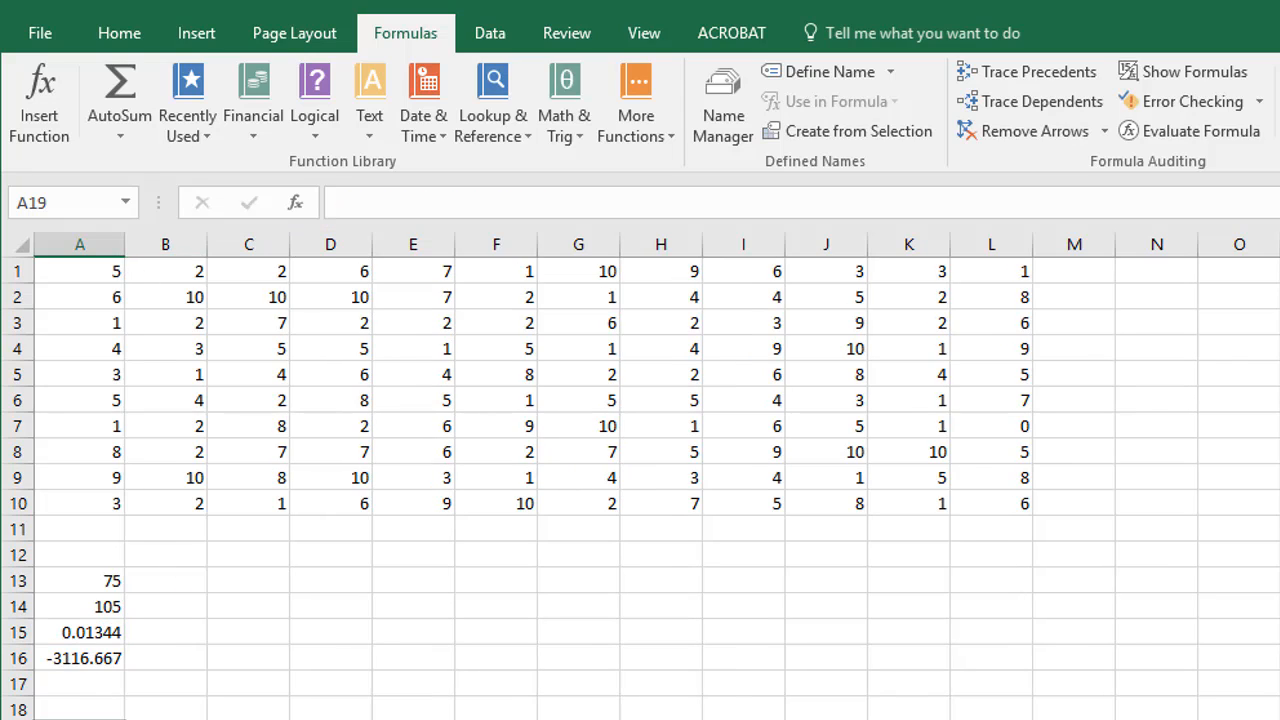
Compare the formulas in A13 and A14, and open Evaluate Formula for cell A13
left_click(94, 588)
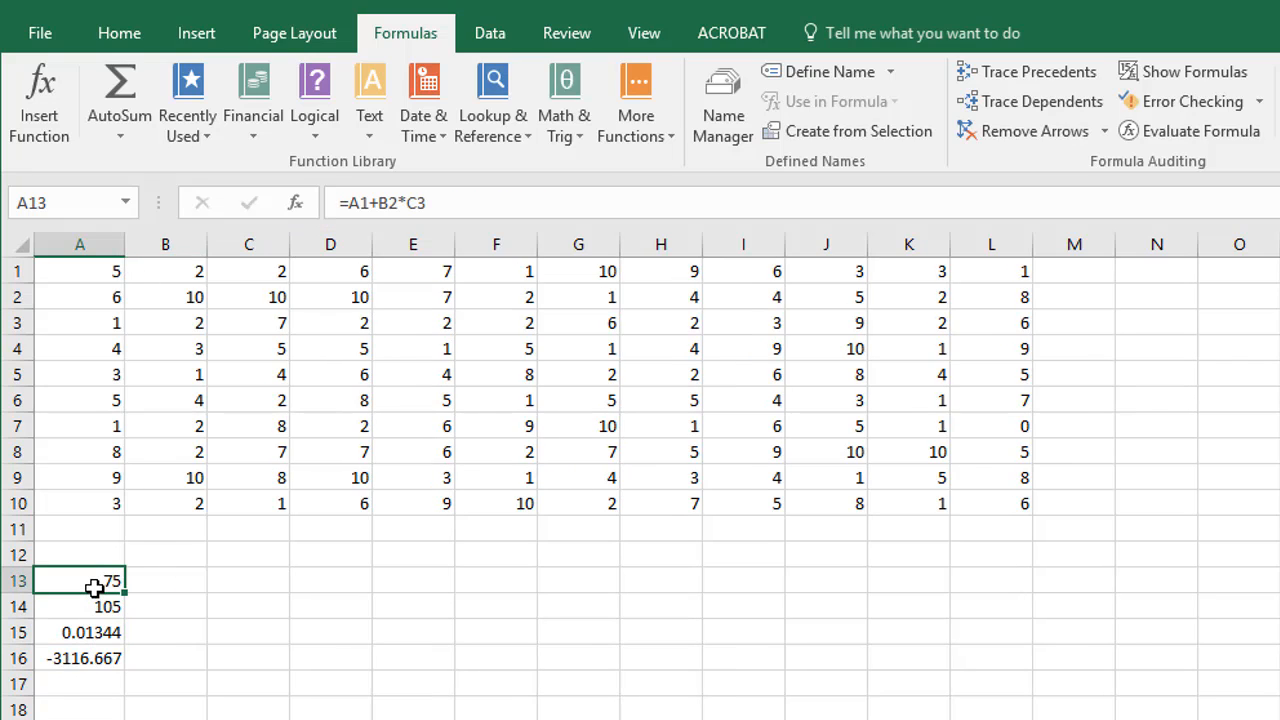
left_click(66, 608)
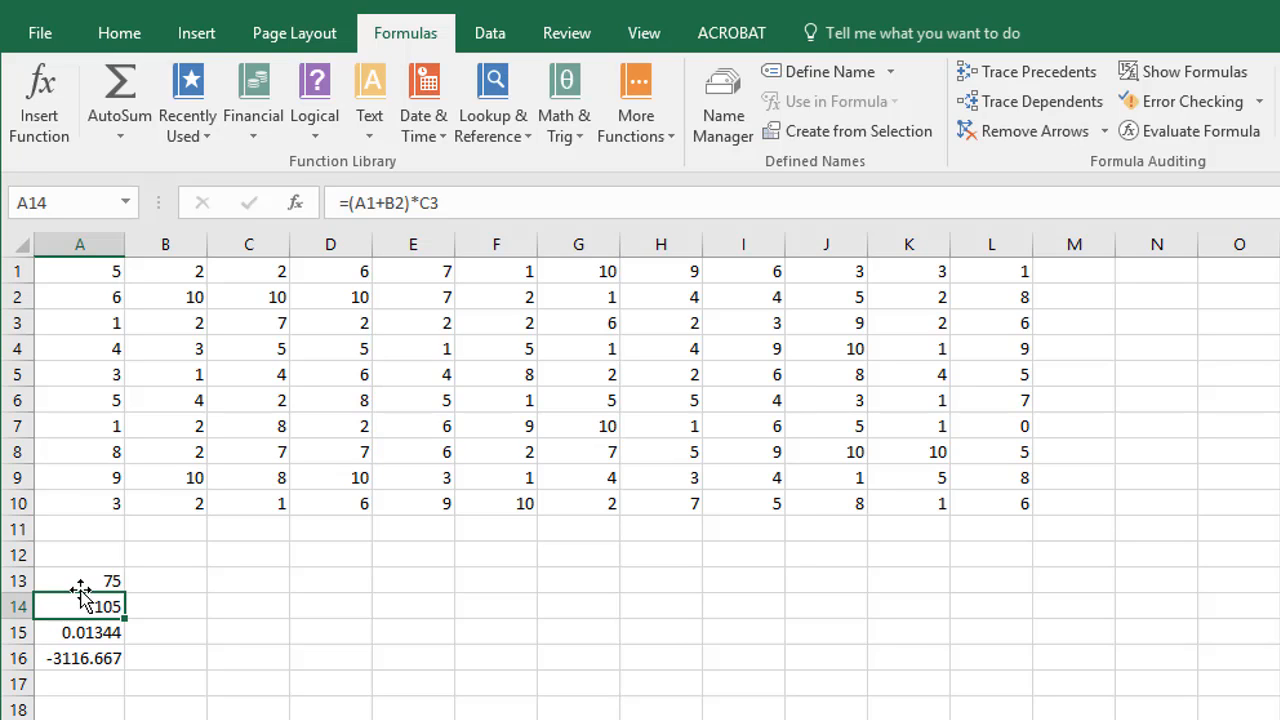
left_click(80, 583)
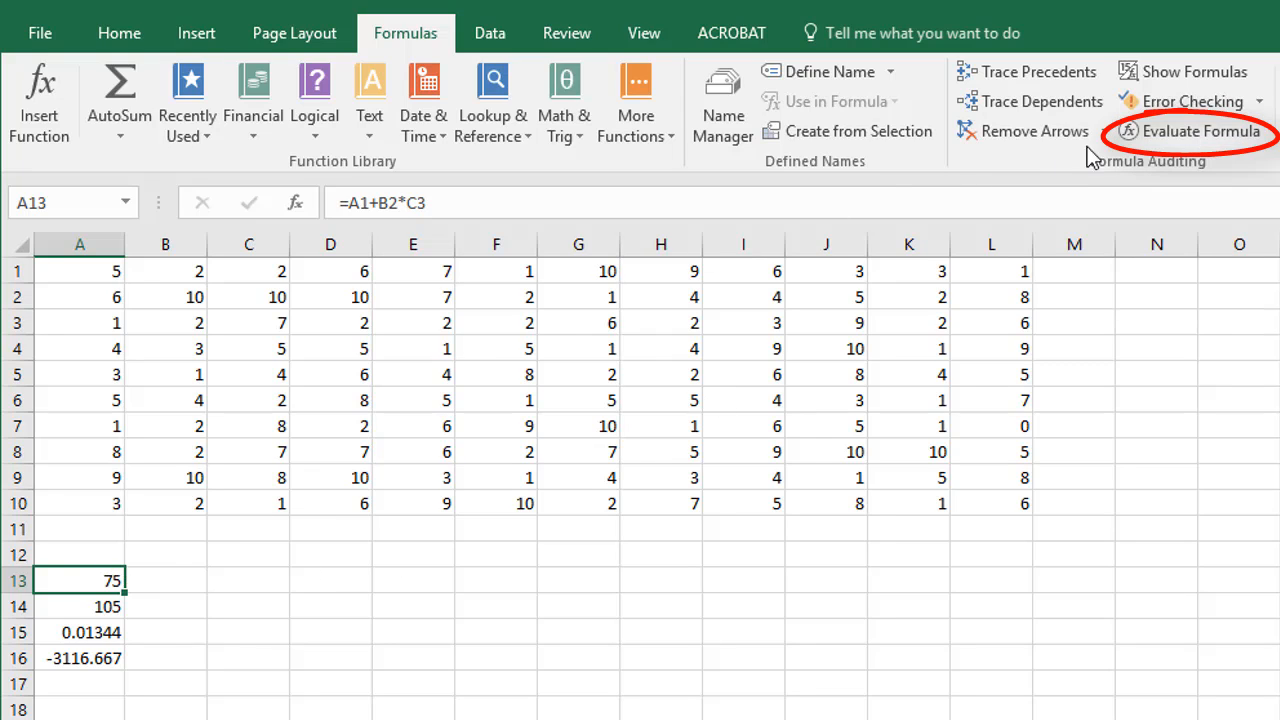
left_click(1168, 138)
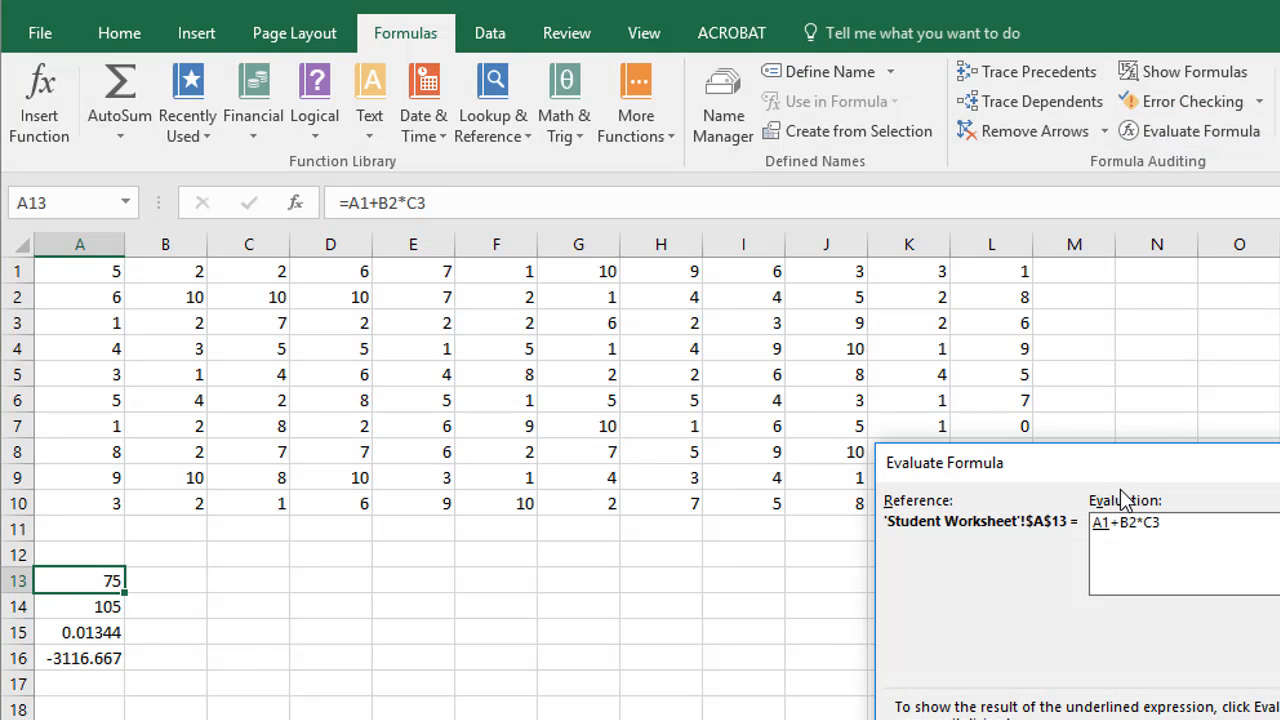
left_click_drag(1114, 474, 621, 361)
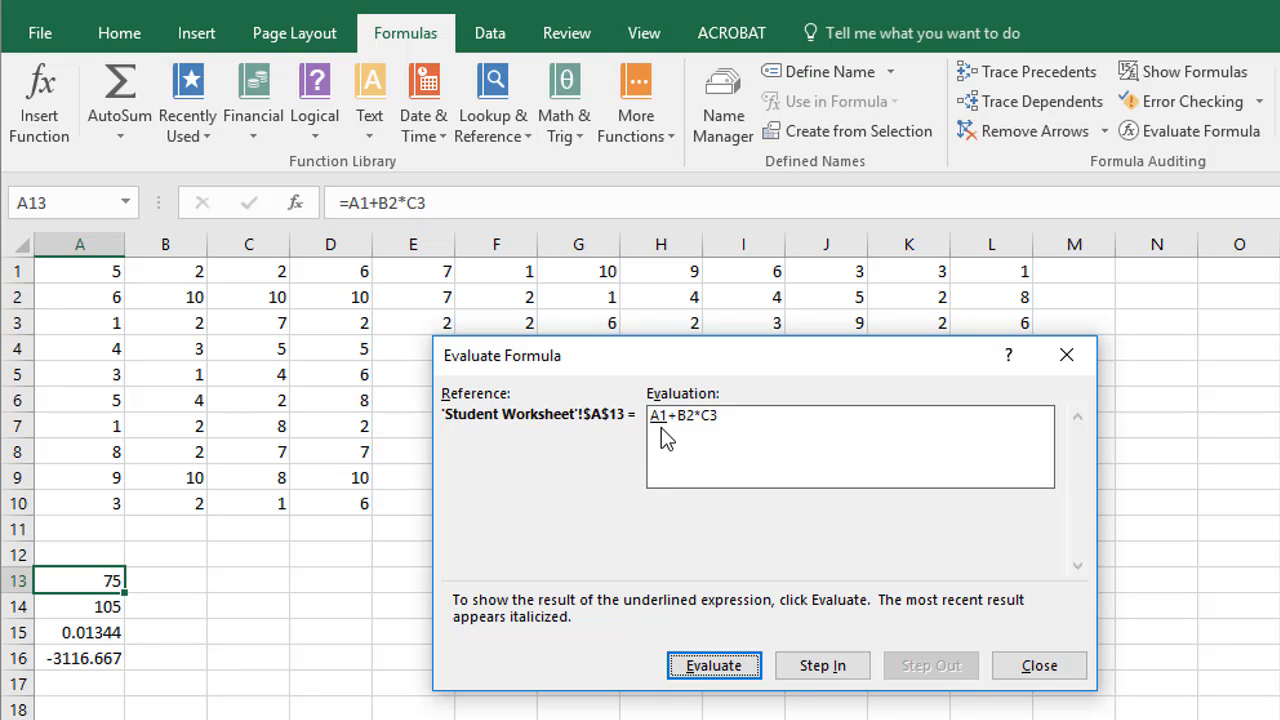
Evaluate A13's formula part by part through to the end, stepping in and out of references B2 and C3, and close the evaluation
left_click(702, 668)
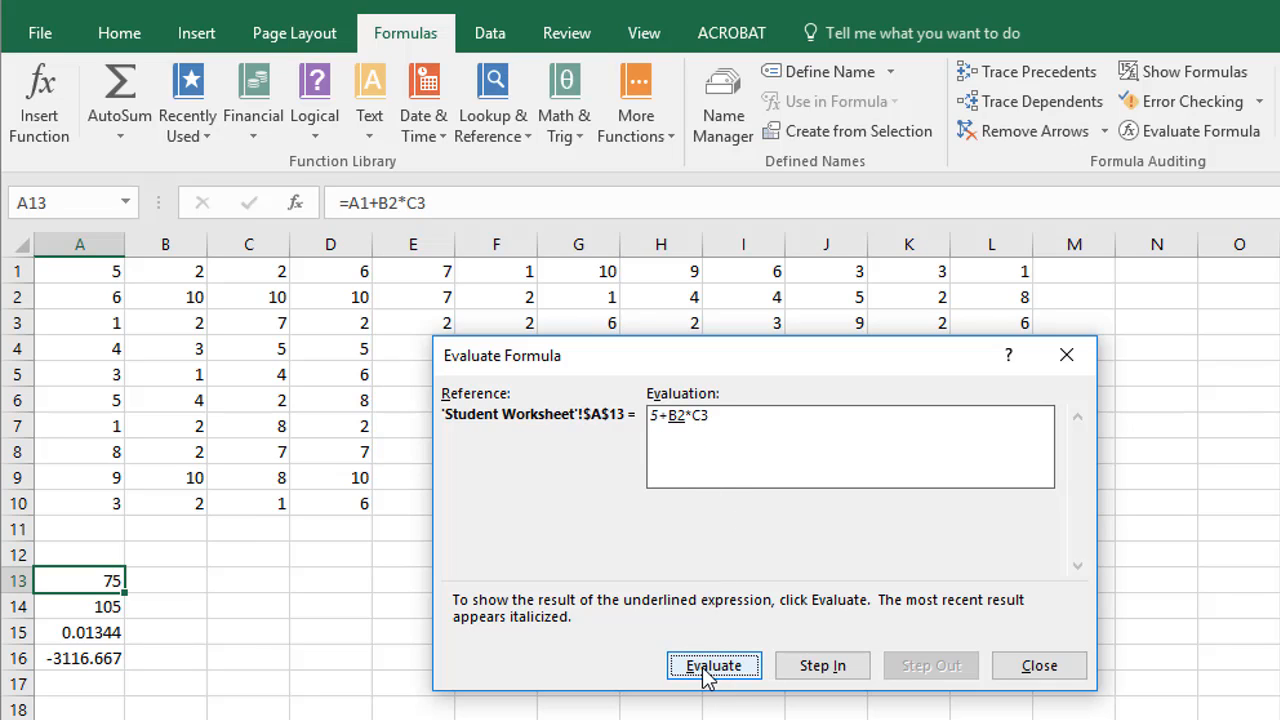
left_click(822, 666)
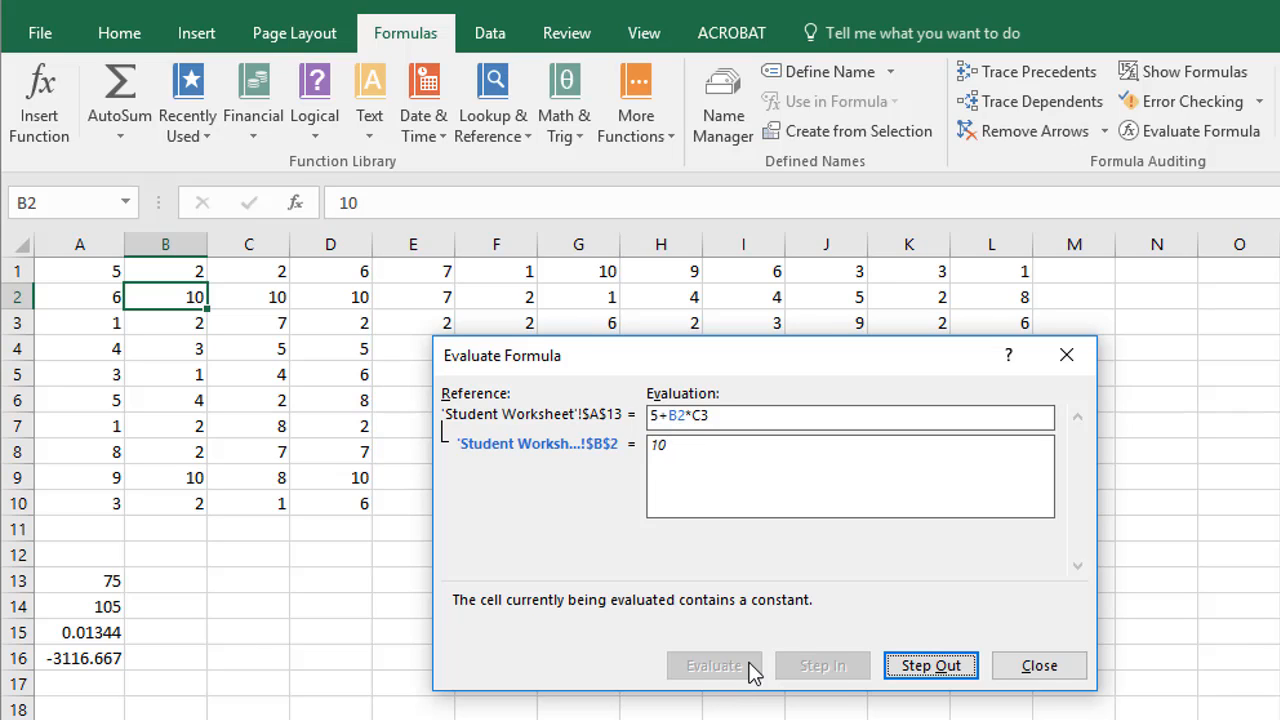
left_click(948, 676)
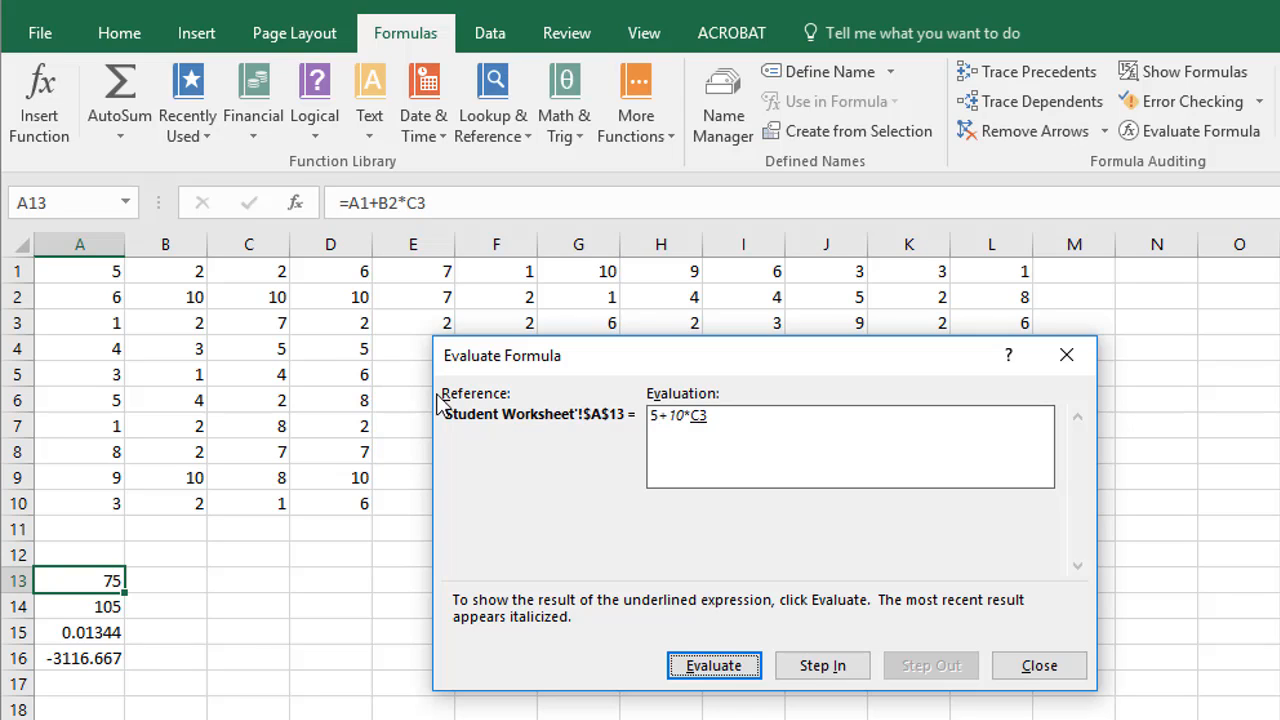
left_click(823, 666)
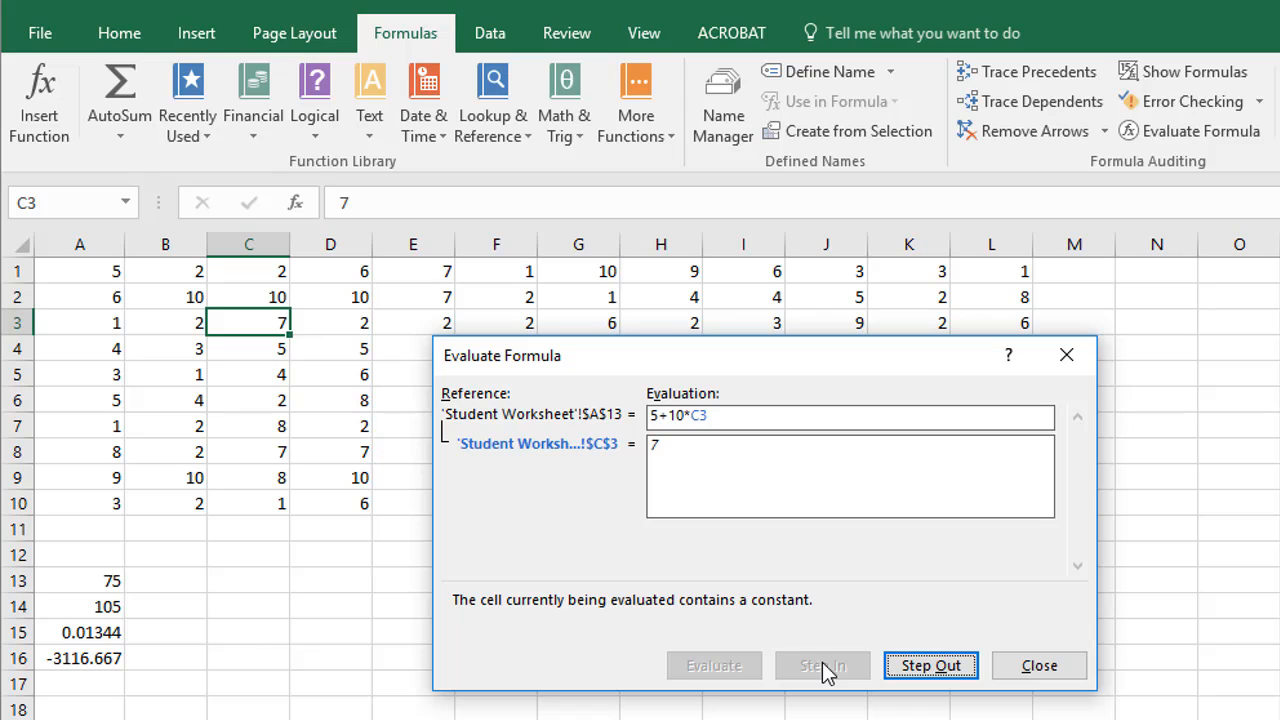
left_click(927, 666)
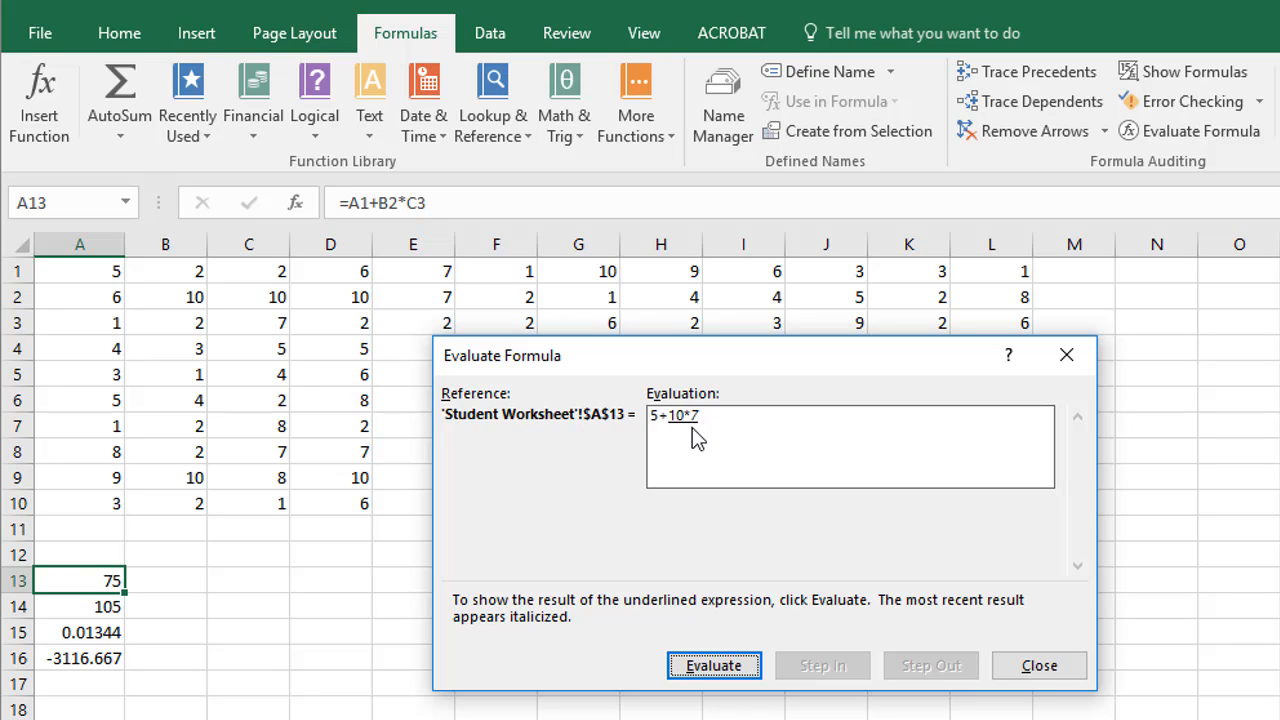
left_click(719, 665)
left_click(719, 668)
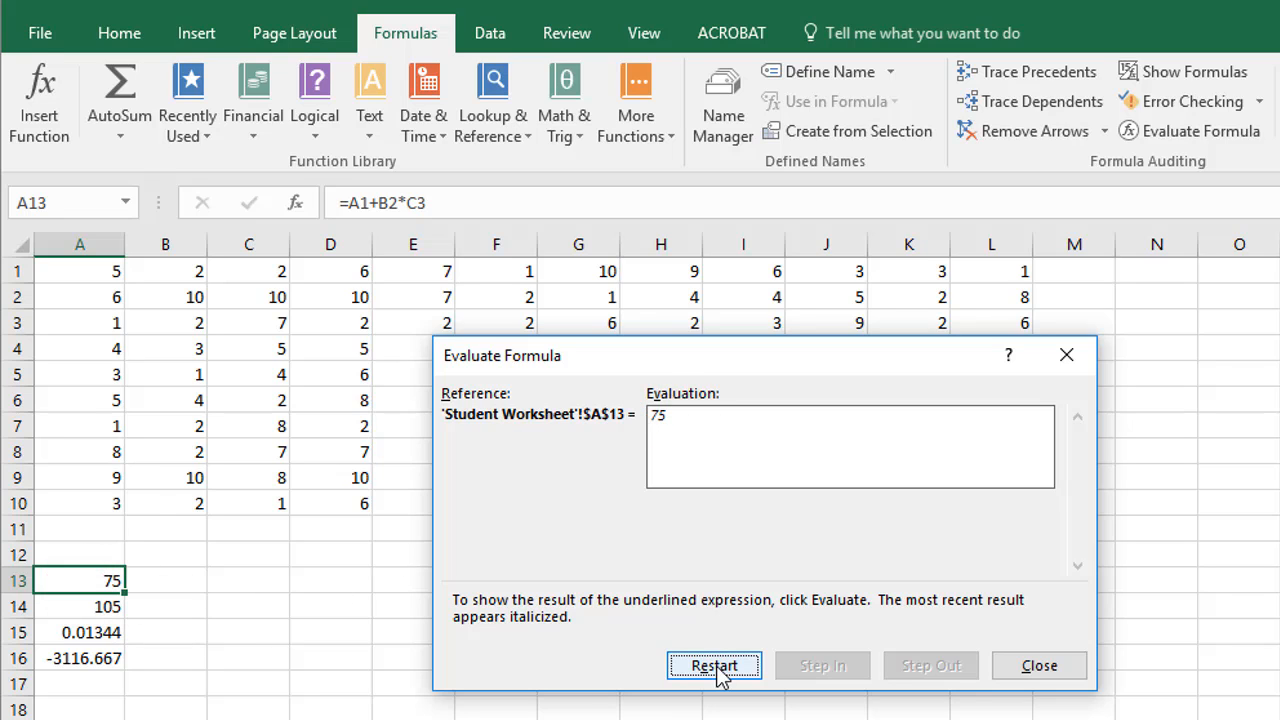
left_click(1039, 668)
left_click(400, 711)
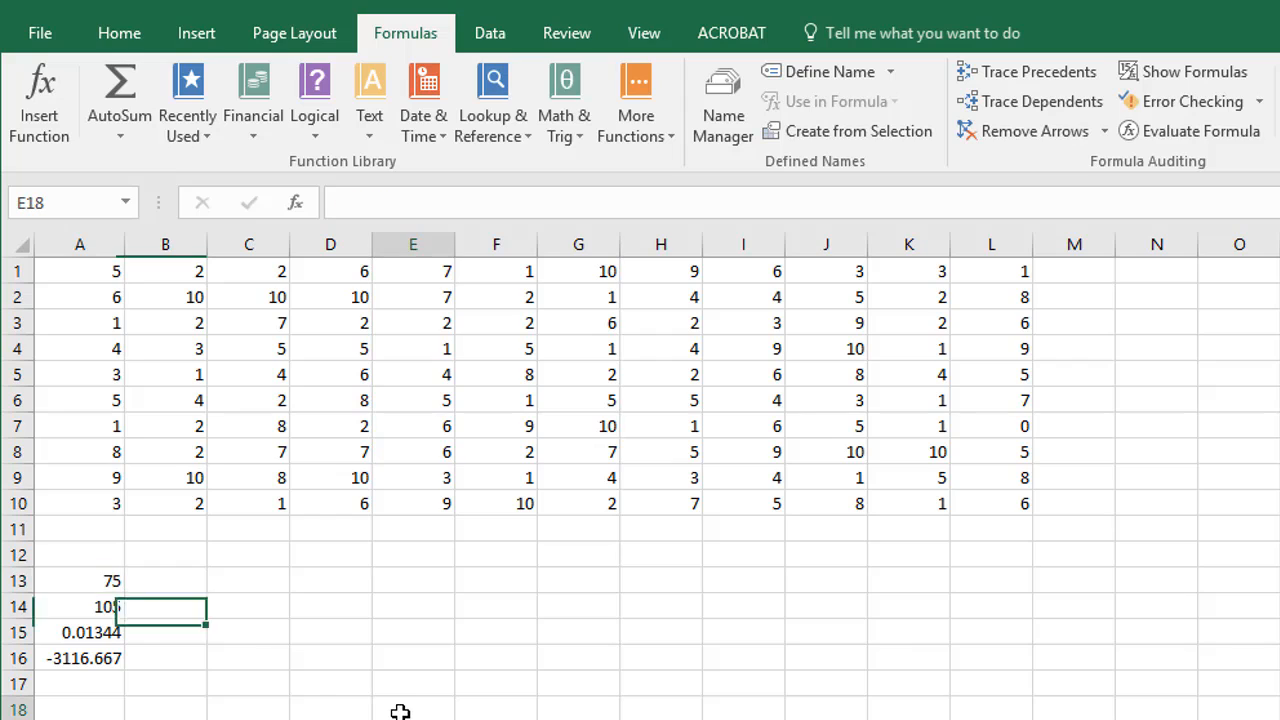
Evaluate the formula in cell A14 part by part through to its final result and close the evaluation
left_click(103, 608)
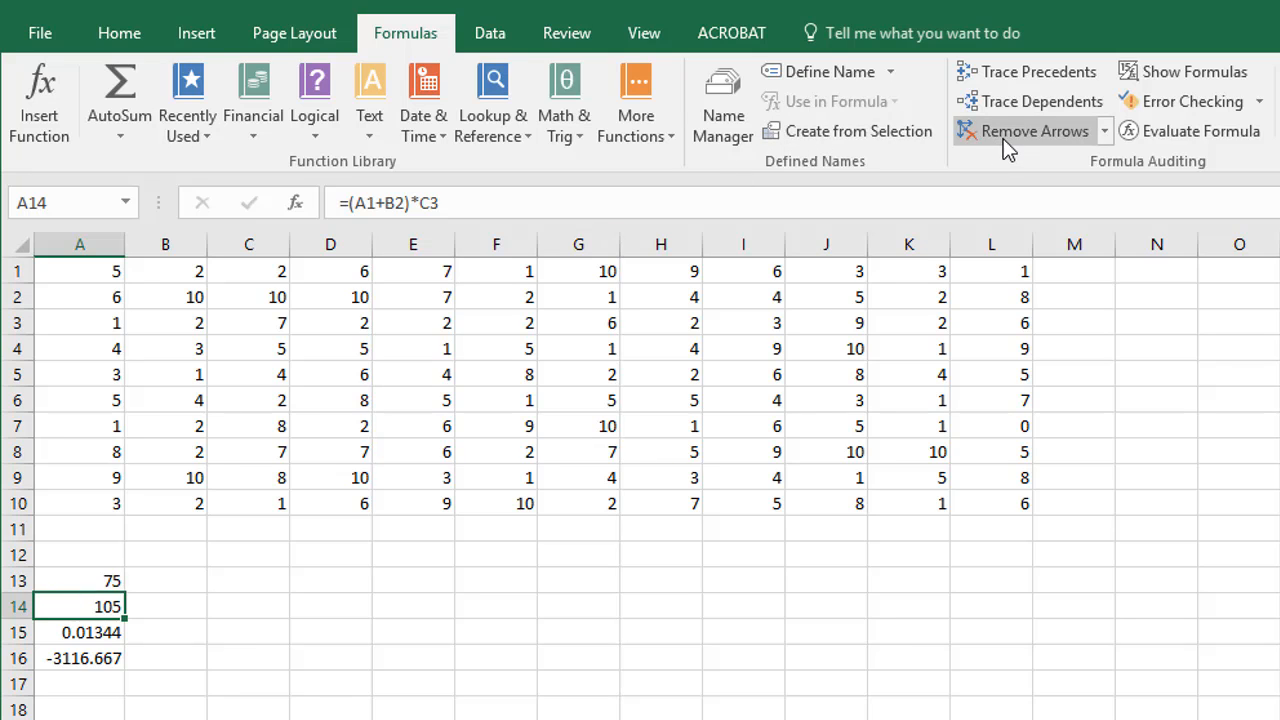
left_click(1187, 128)
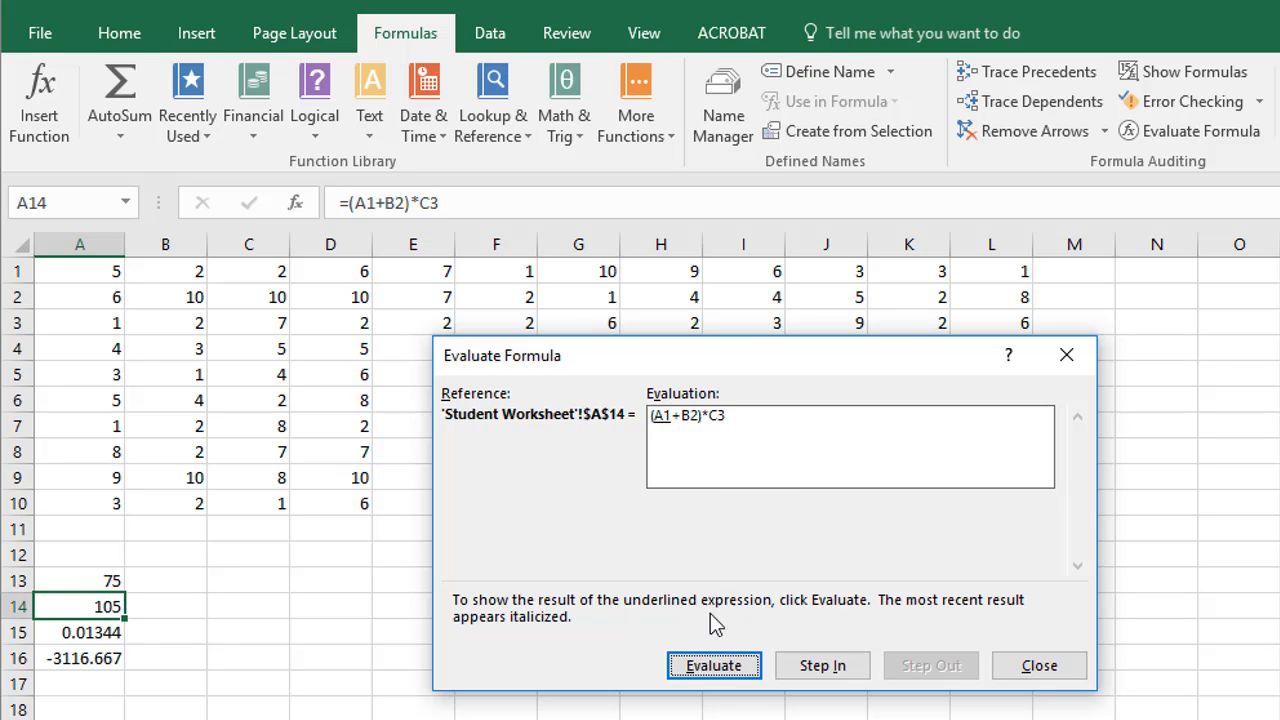
left_click(716, 666)
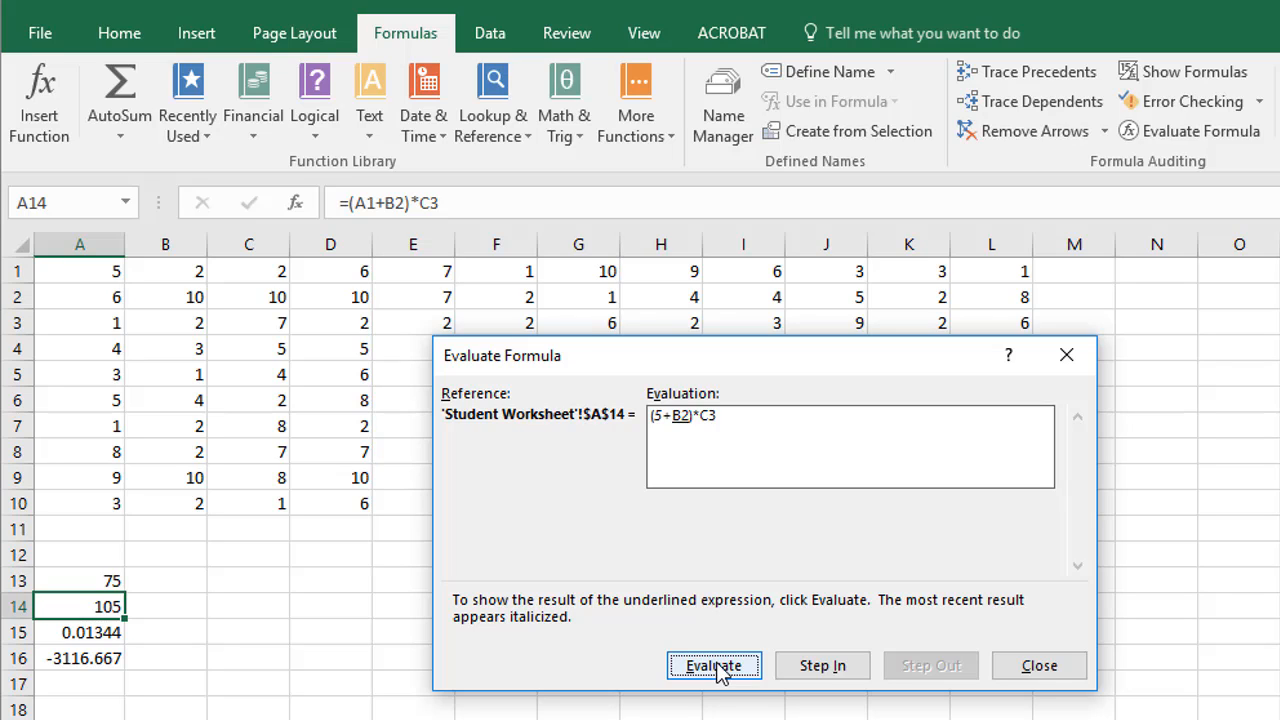
left_click(716, 668)
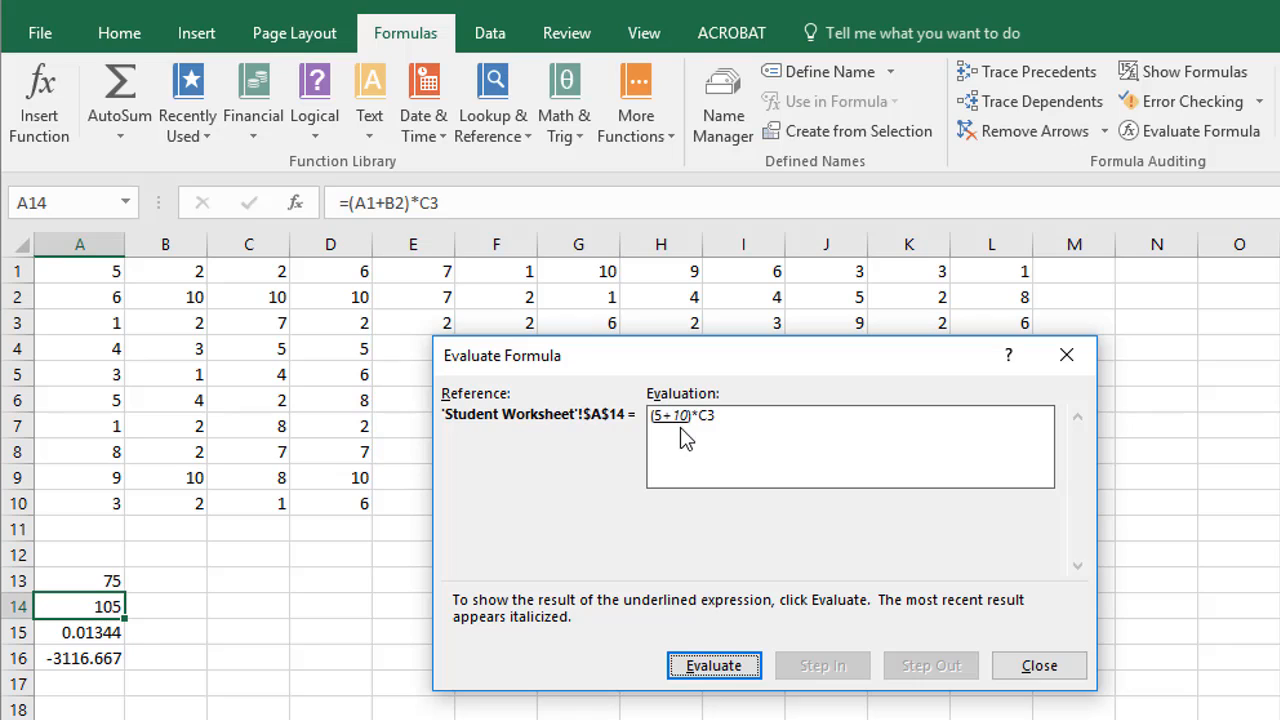
left_click(716, 667)
left_click(721, 665)
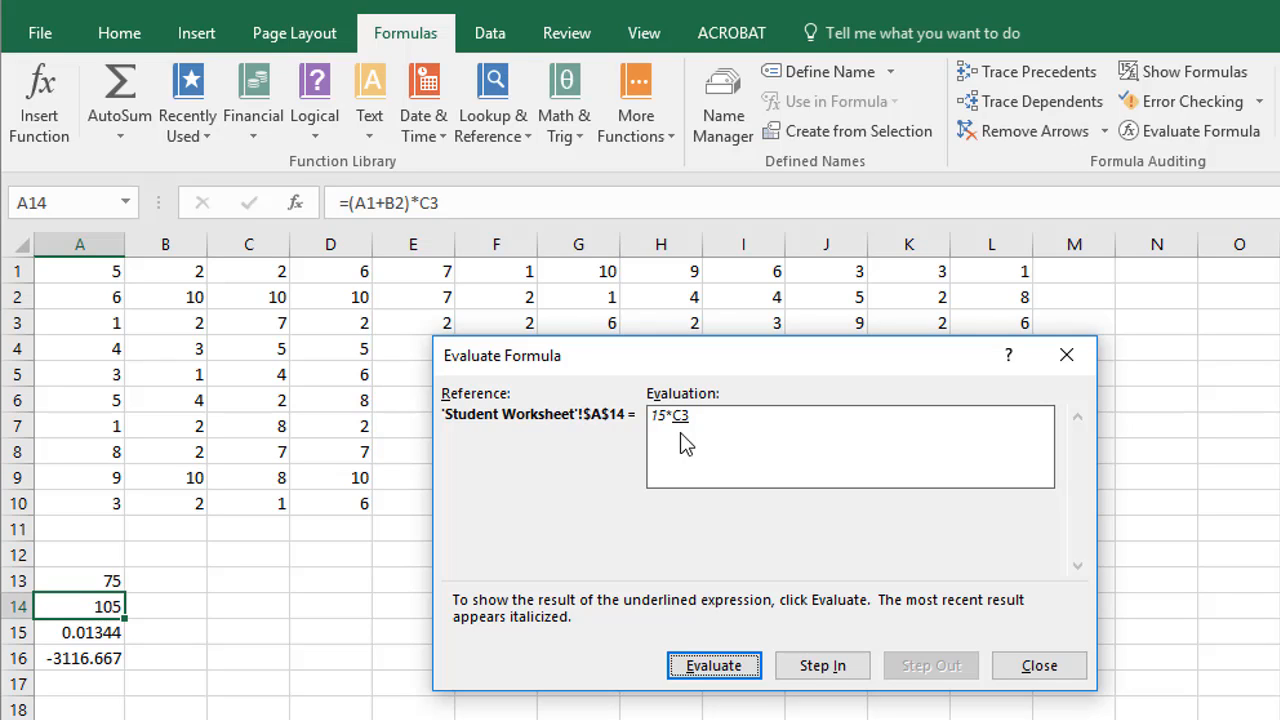
left_click(714, 665)
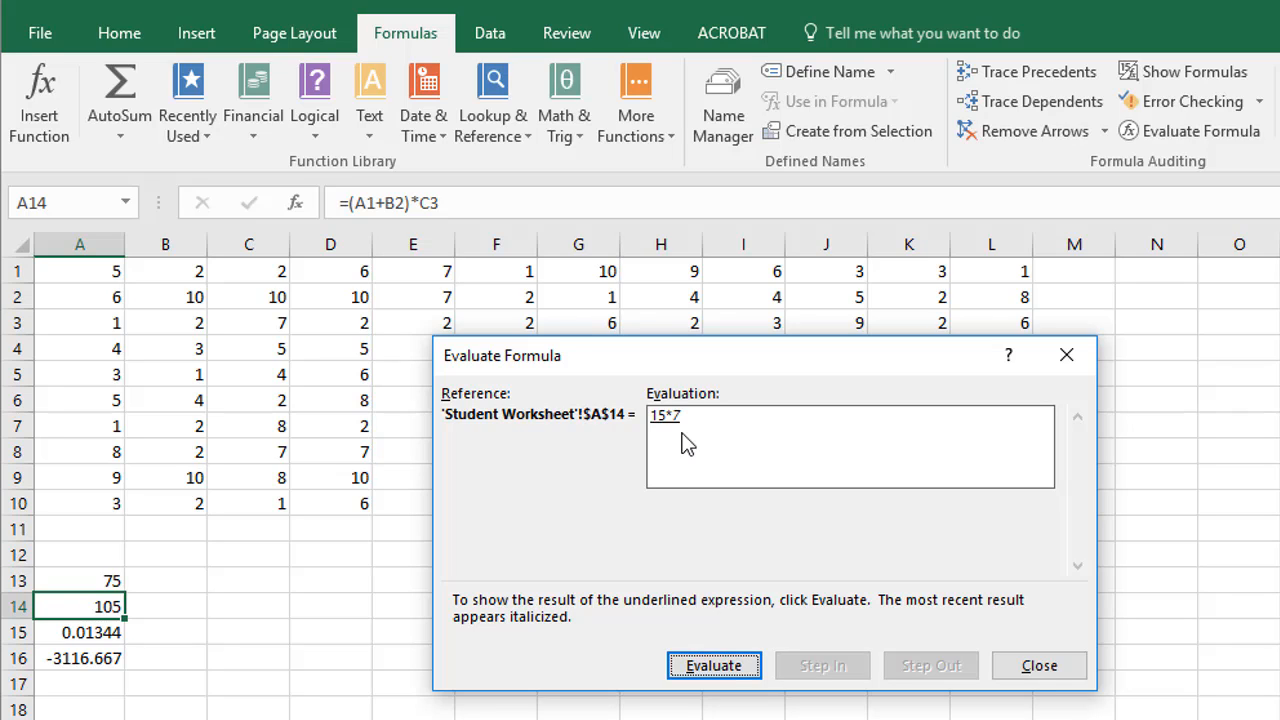
left_click(713, 666)
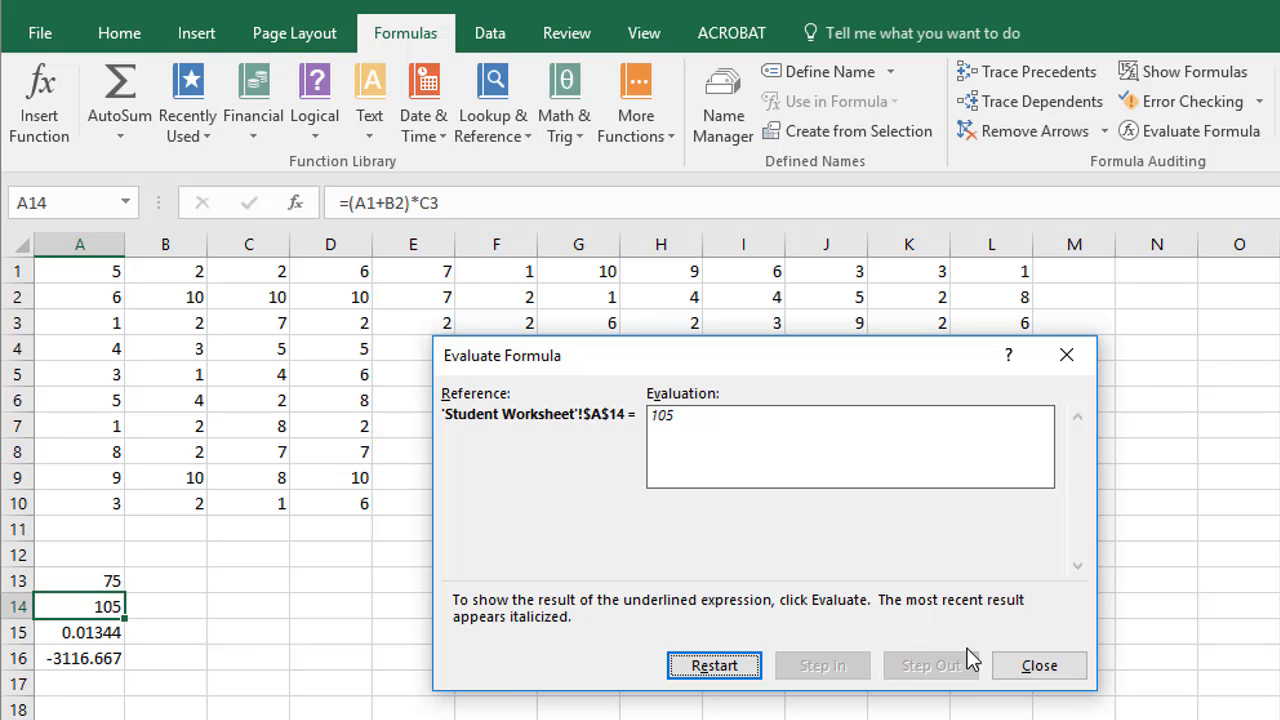
left_click(1028, 675)
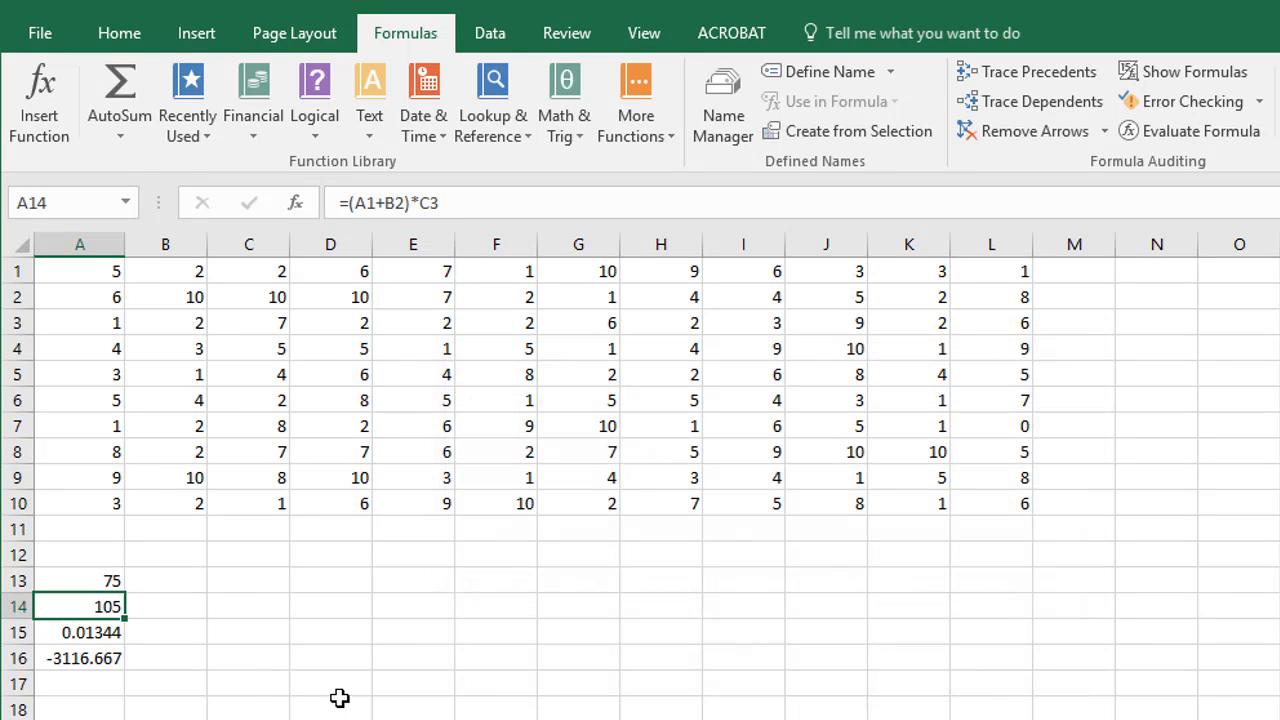
Enter a FORMULATEXT formula in B13 that displays the formula held in A13
left_click(100, 636)
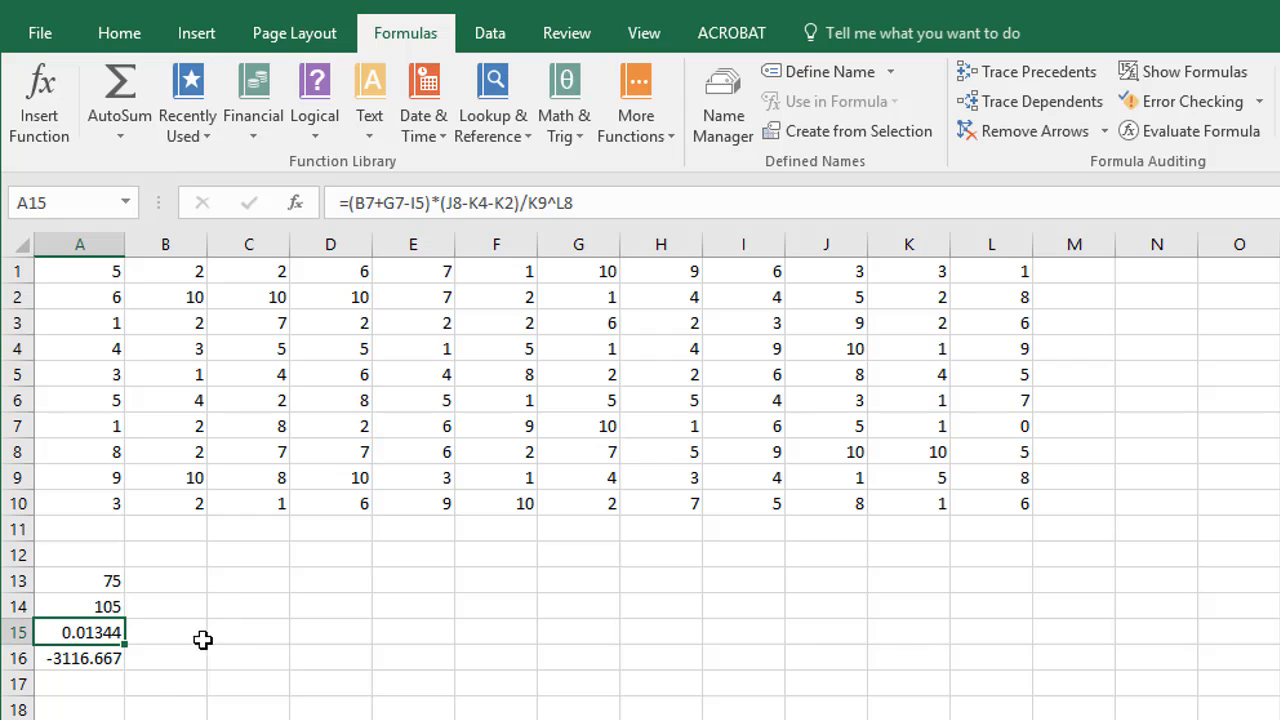
left_click(172, 580)
left_click(100, 588)
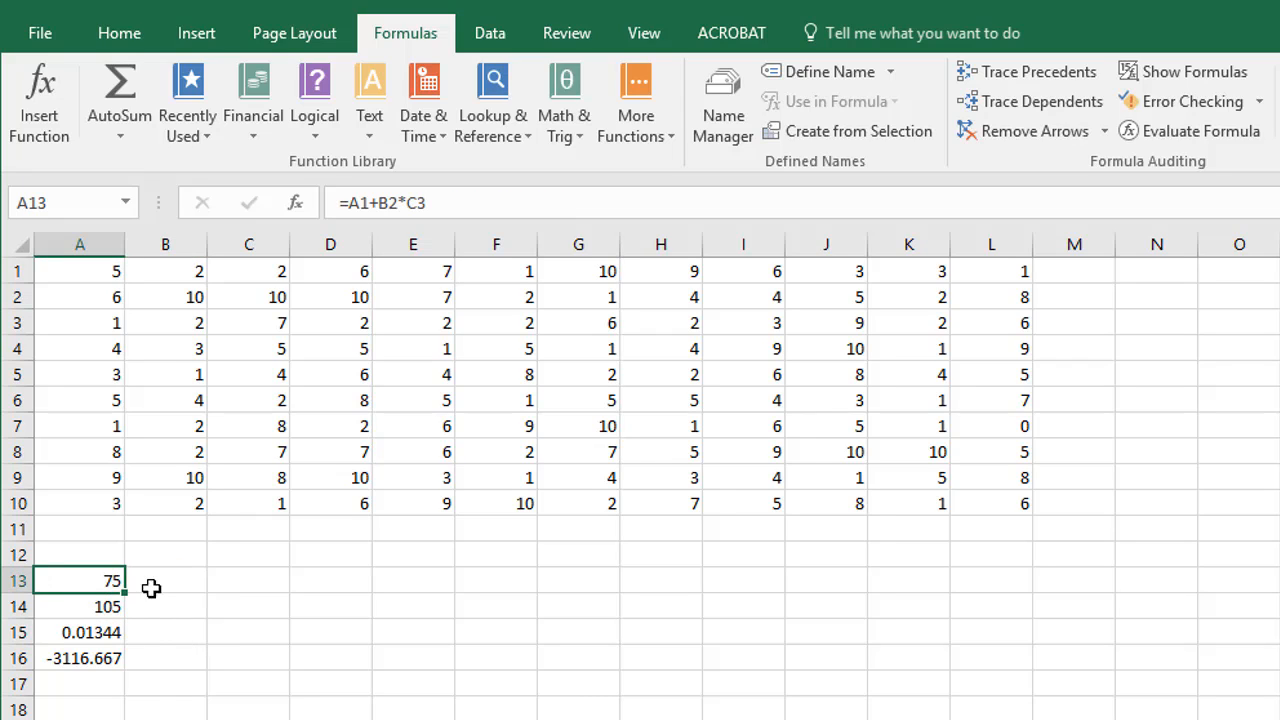
left_click(160, 584)
type("=")
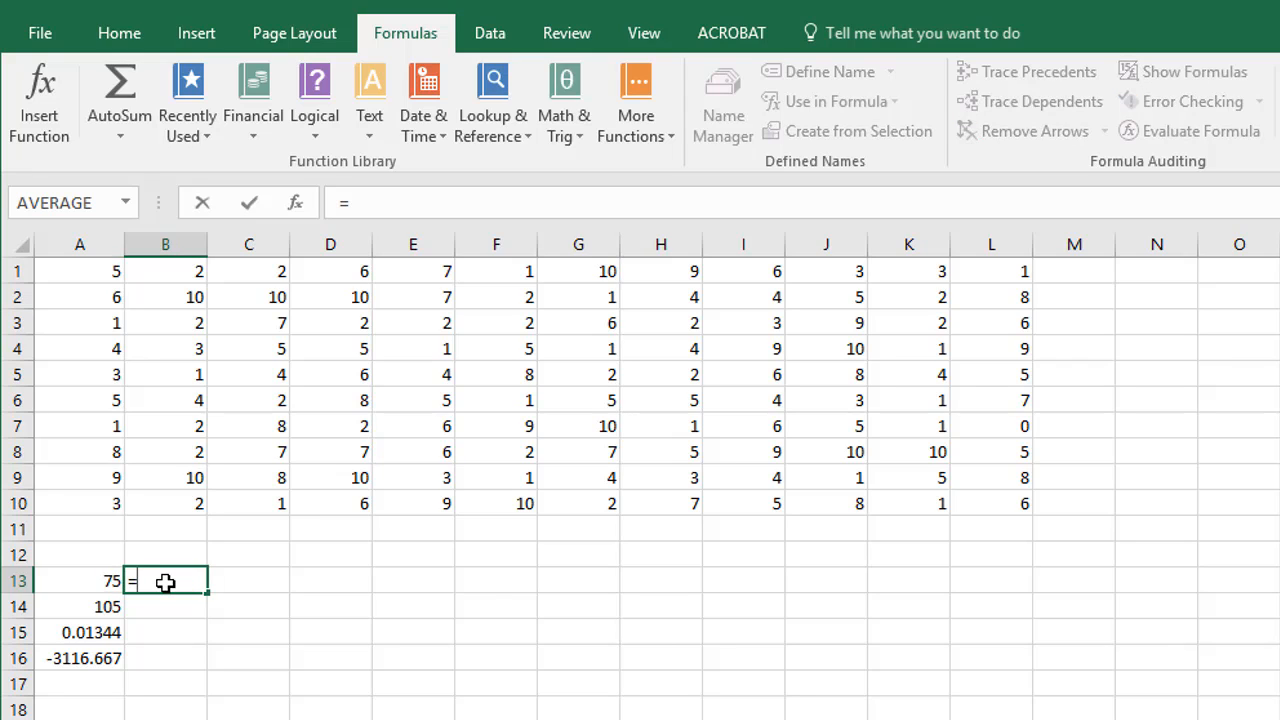
type("formula")
key("Tab")
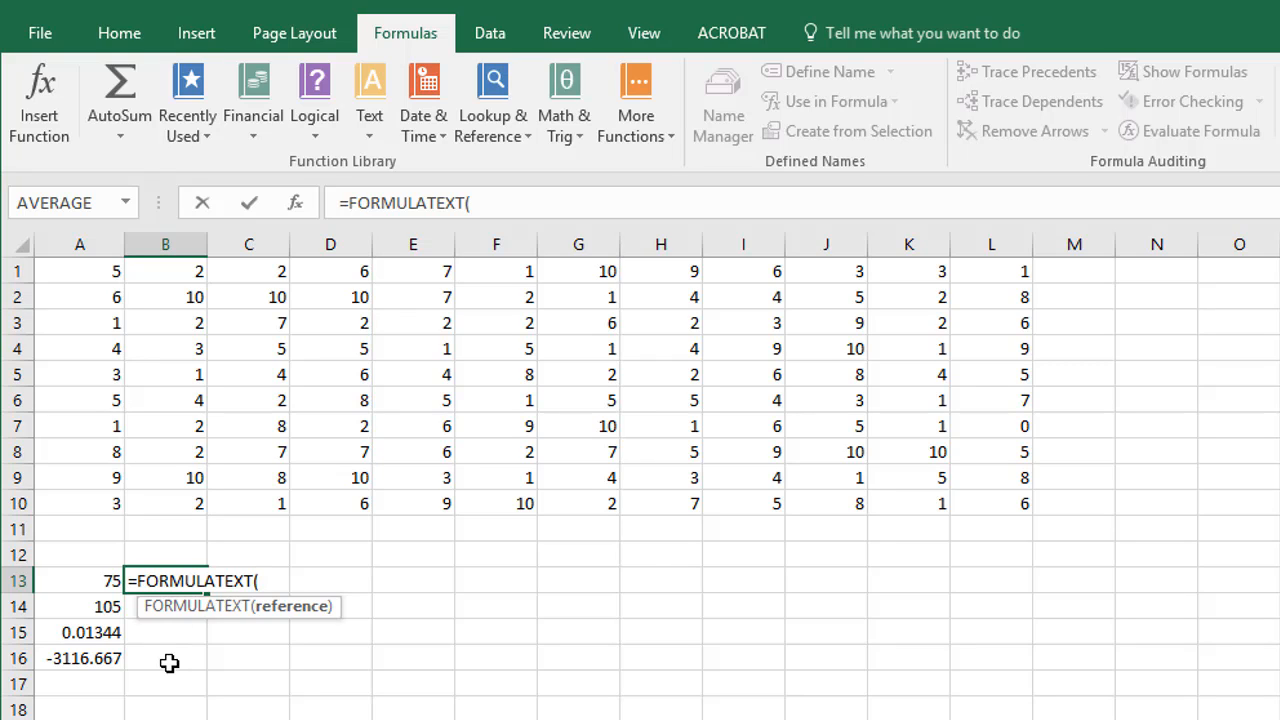
left_click(80, 578)
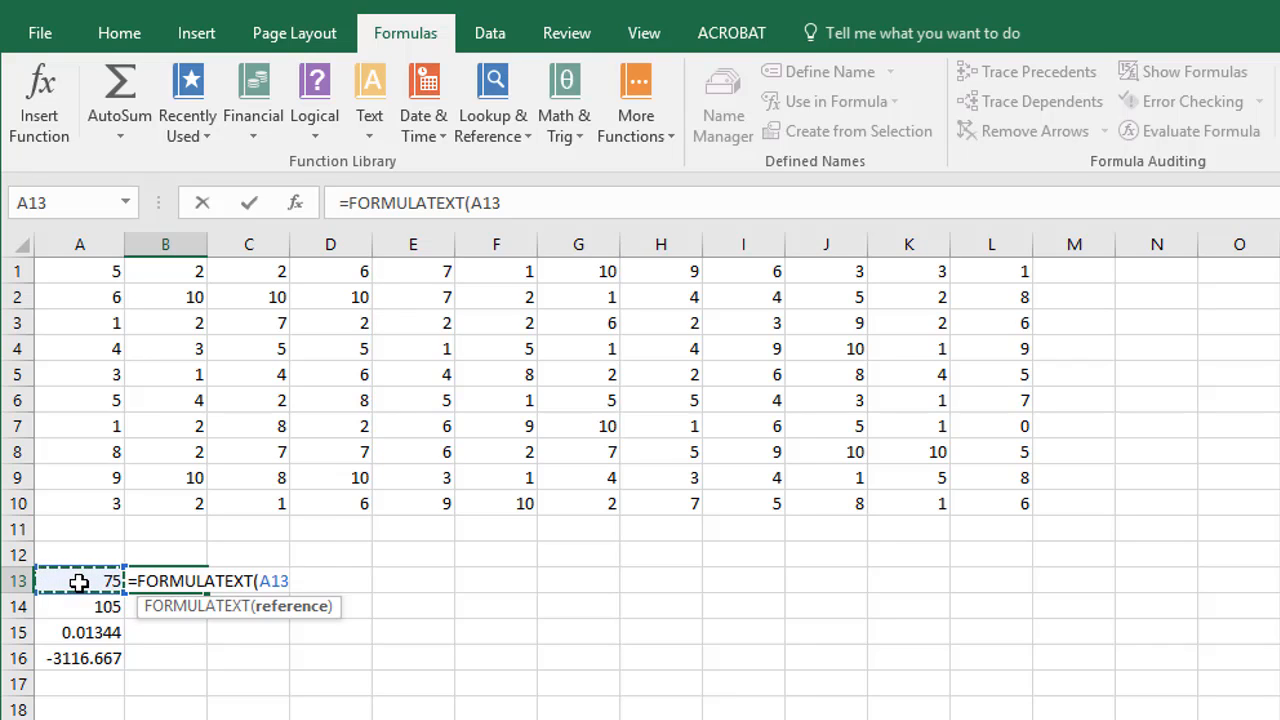
key("Return")
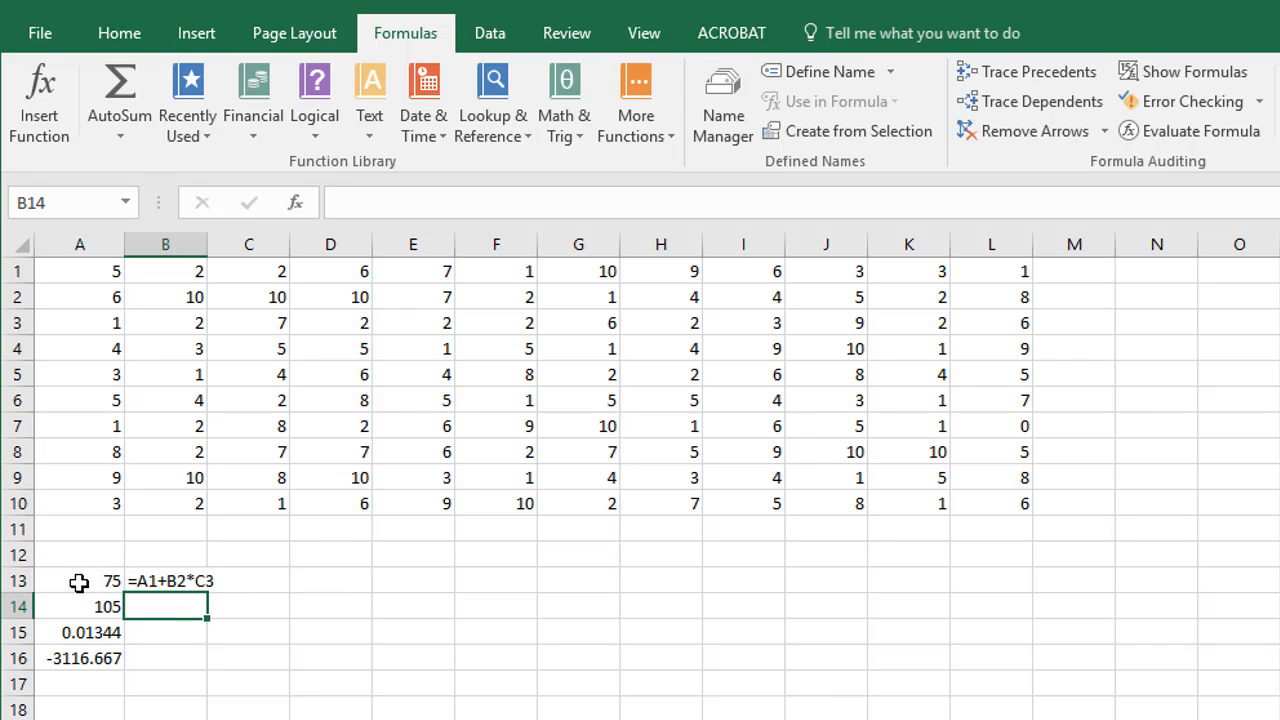
Copy the FORMULATEXT formula from B13 down through B16
left_click(178, 580)
left_click_drag(210, 592, 191, 669)
left_click(185, 719)
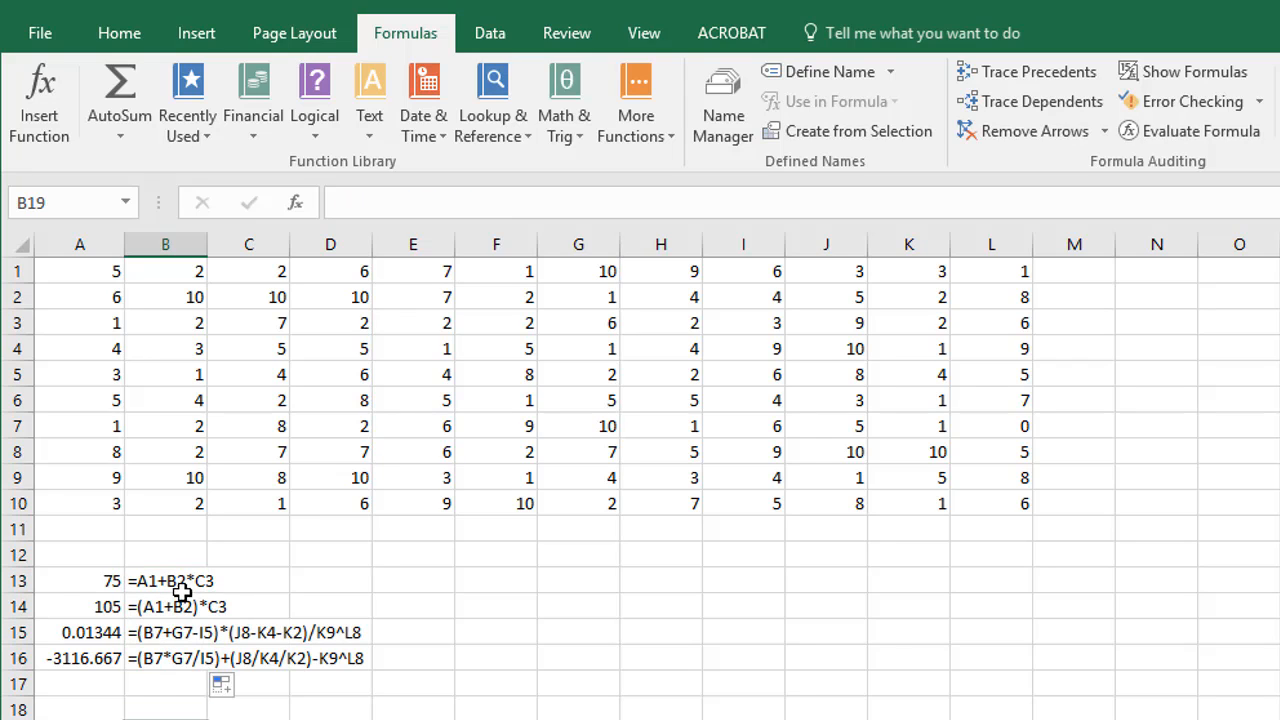
Compare the formula texts in B13:B16 with the calculated cells A13:A16 beside them
left_click(140, 636)
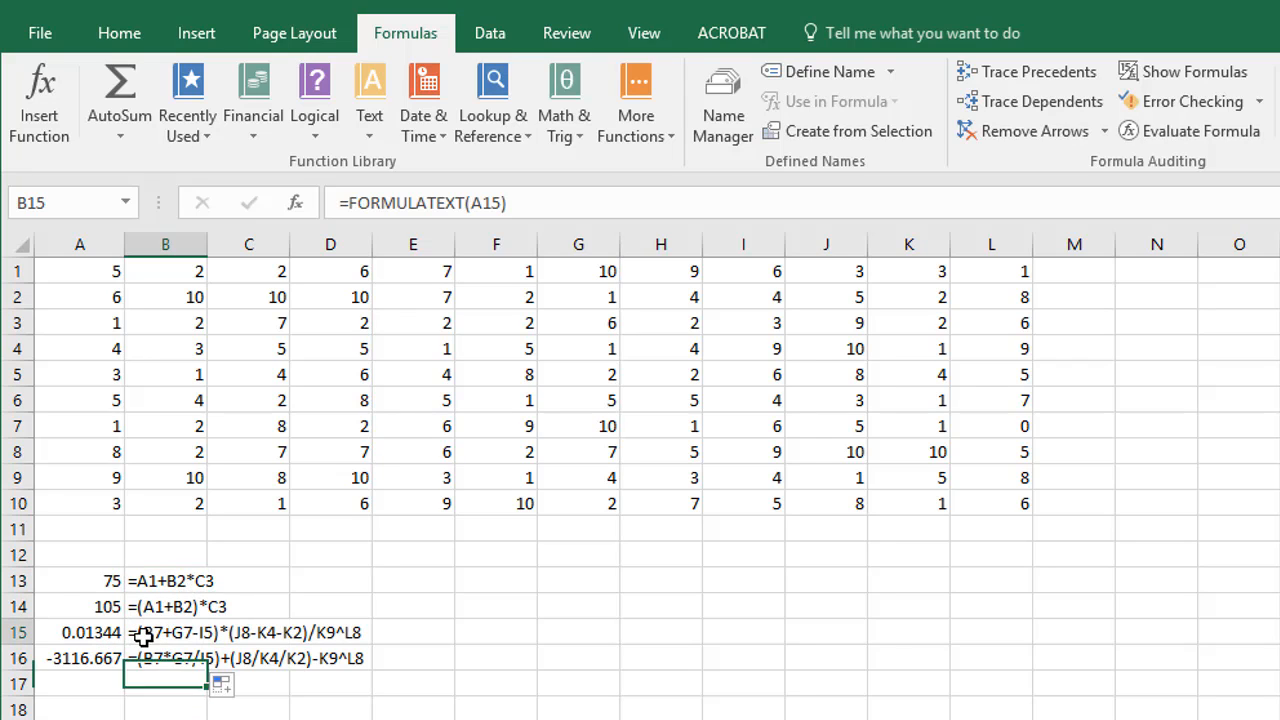
left_click(166, 580)
left_click(165, 600)
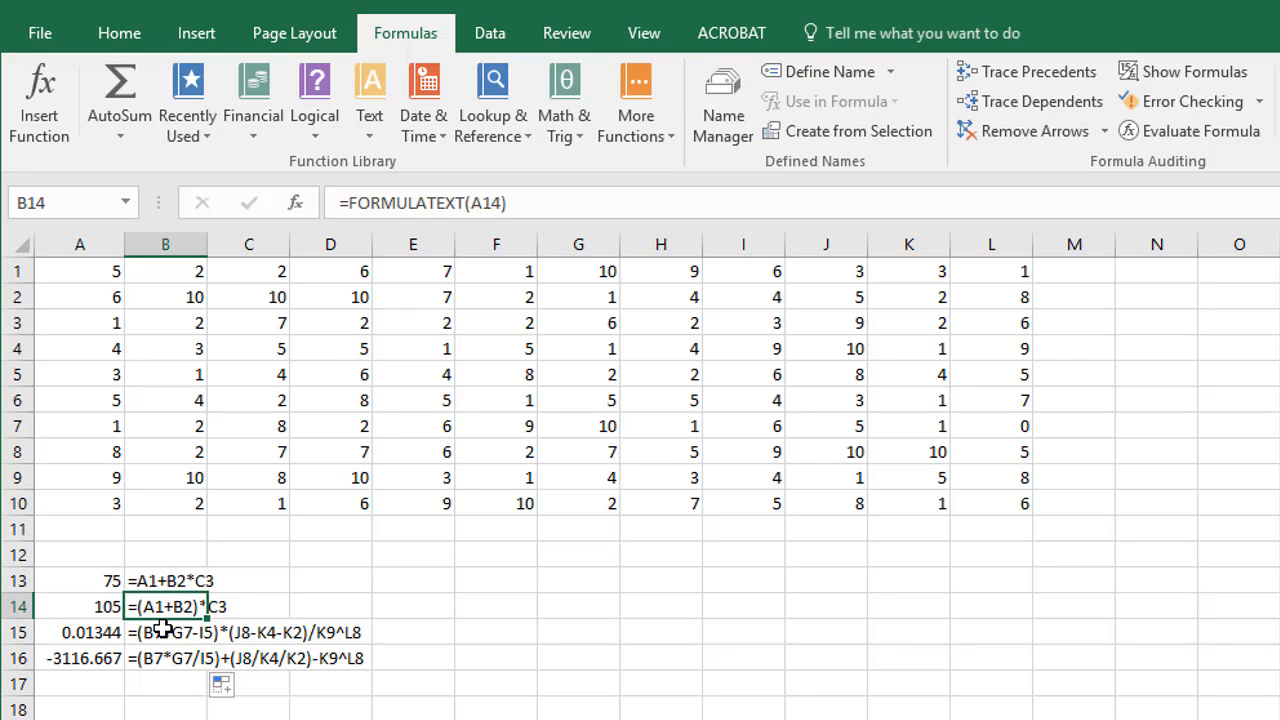
left_click(163, 628)
left_click(170, 658)
left_click_drag(100, 583, 87, 665)
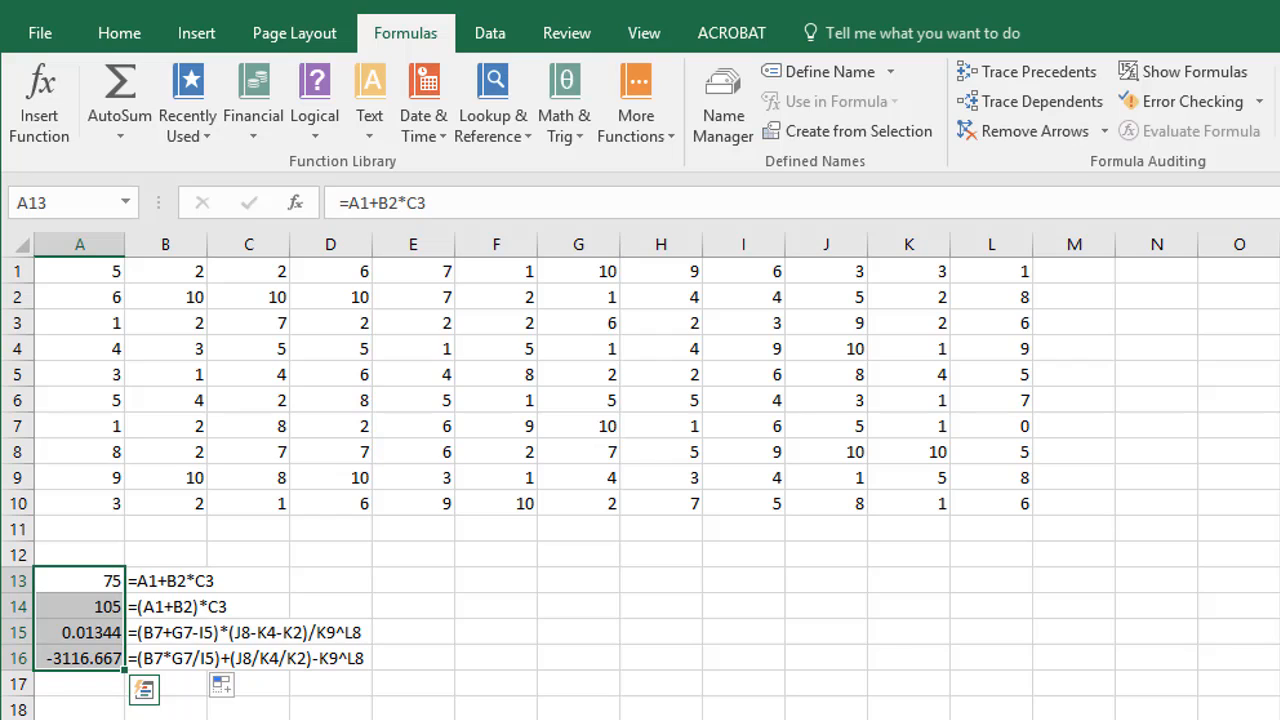
left_click(105, 719)
left_click(156, 632)
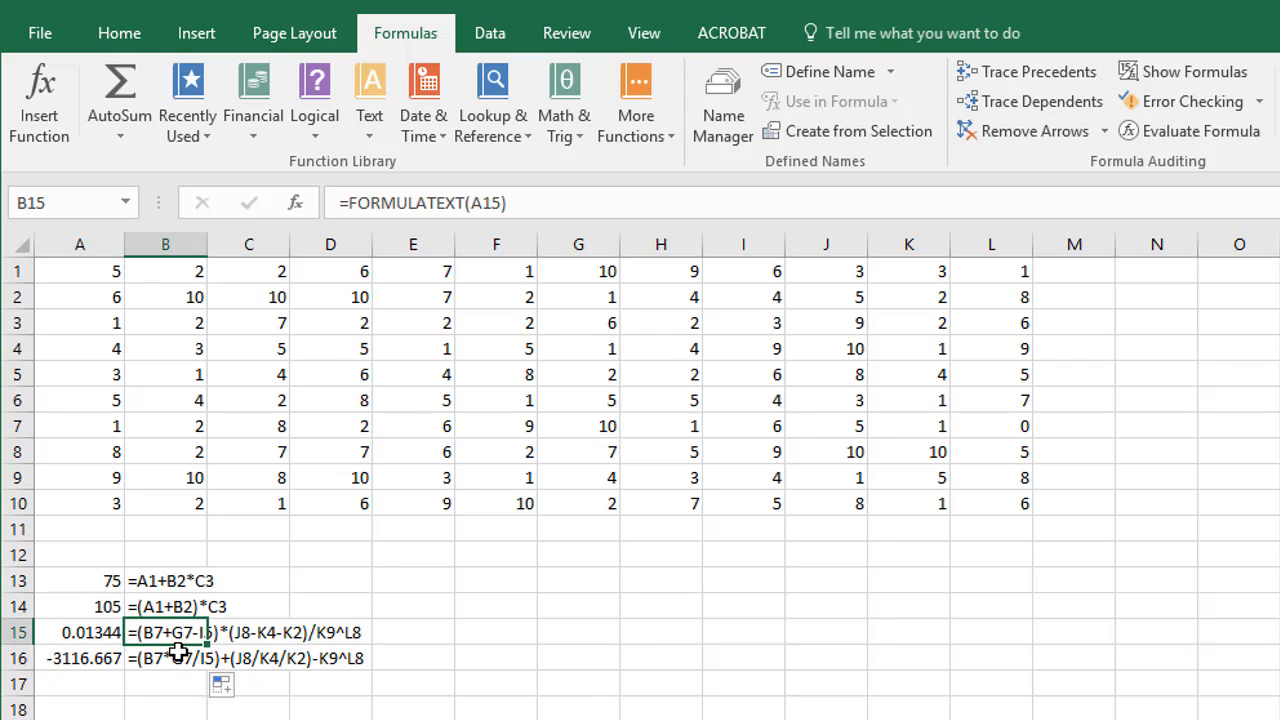
left_click(405, 705)
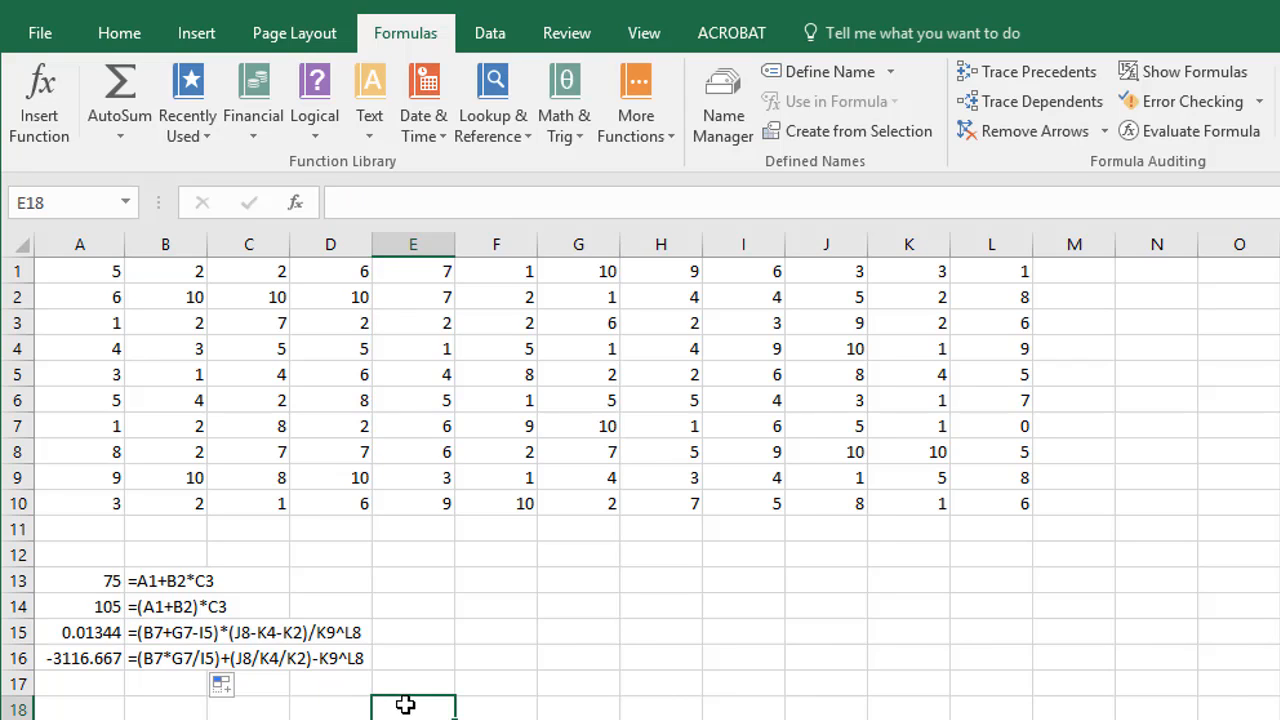
Zoom the worksheet to the range A12:D18 so the results and formula texts fill the window
left_click_drag(60, 561, 362, 706)
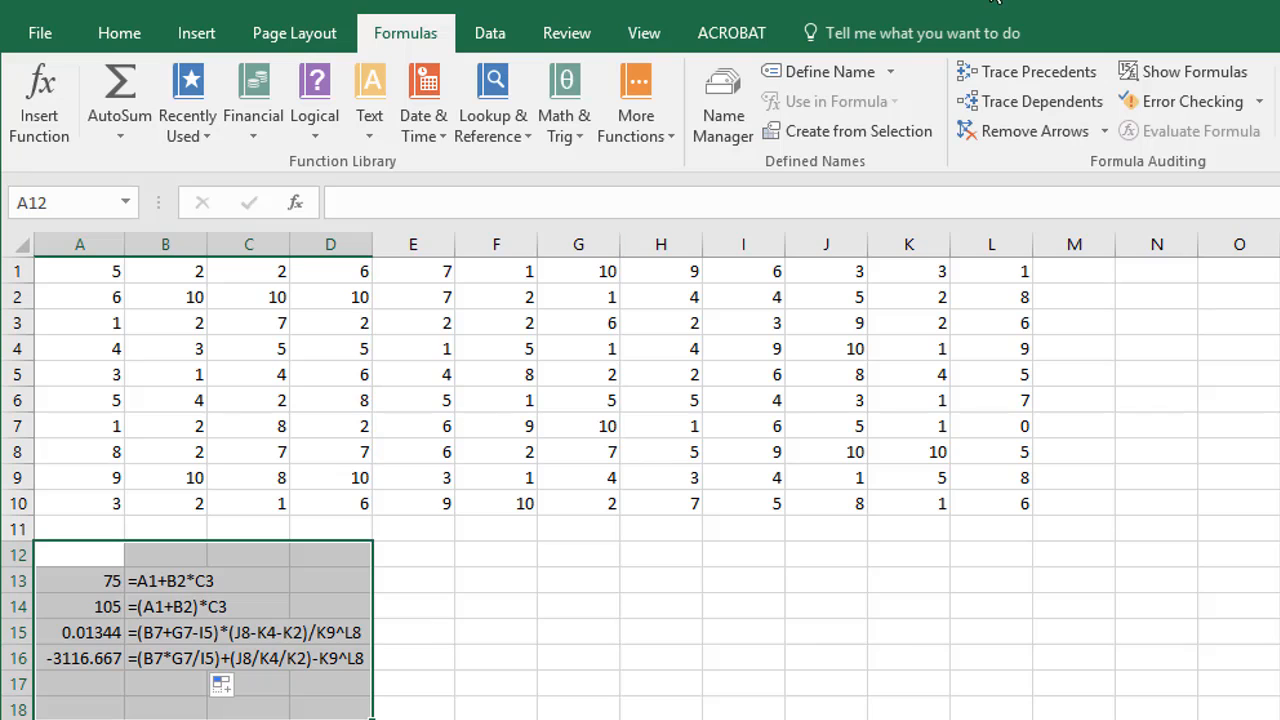
left_click(641, 33)
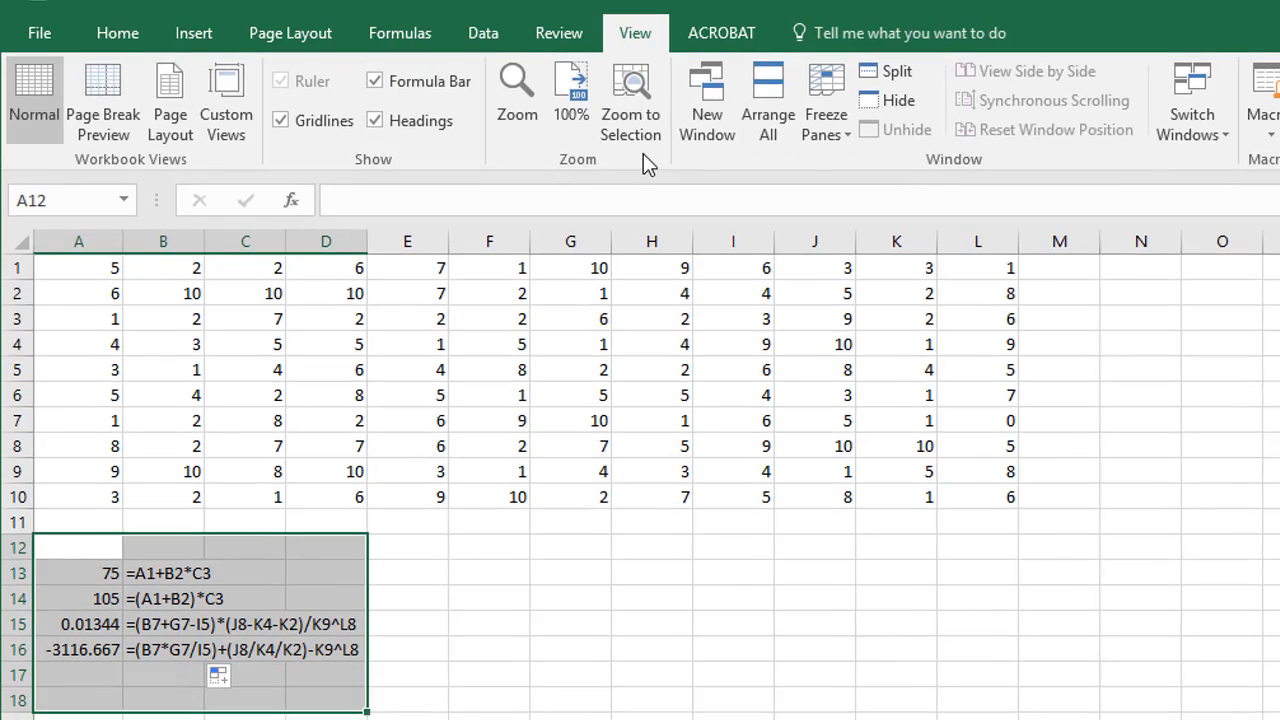
left_click(634, 118)
left_click(828, 513)
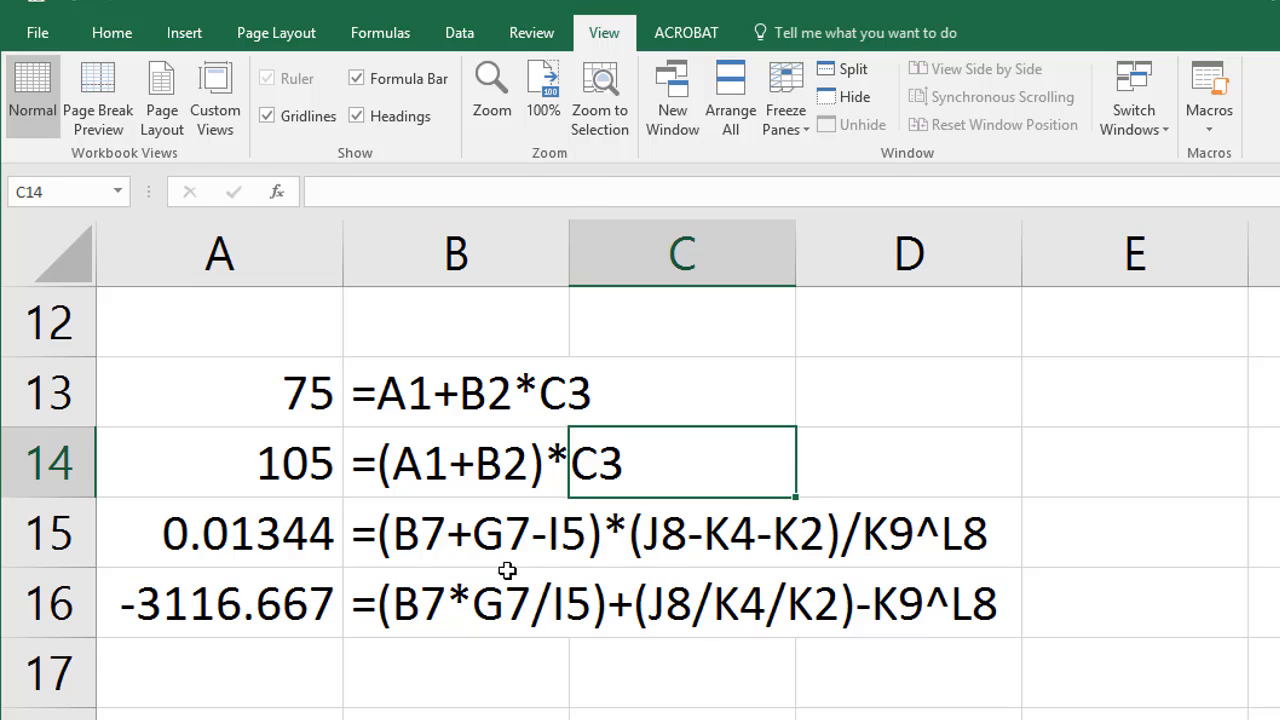
Open Evaluate Formula for cell A15 and place its dialog clear of the formula texts in rows 15 and 16
left_click(472, 551)
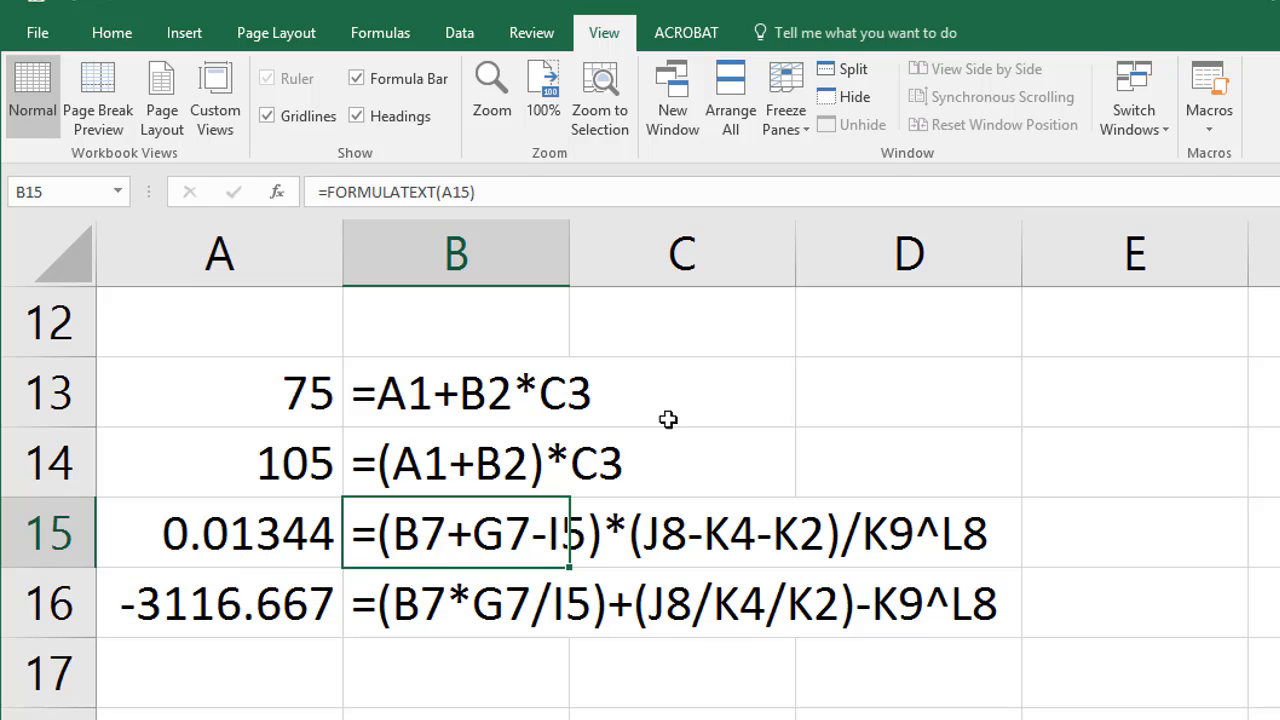
left_click(188, 550)
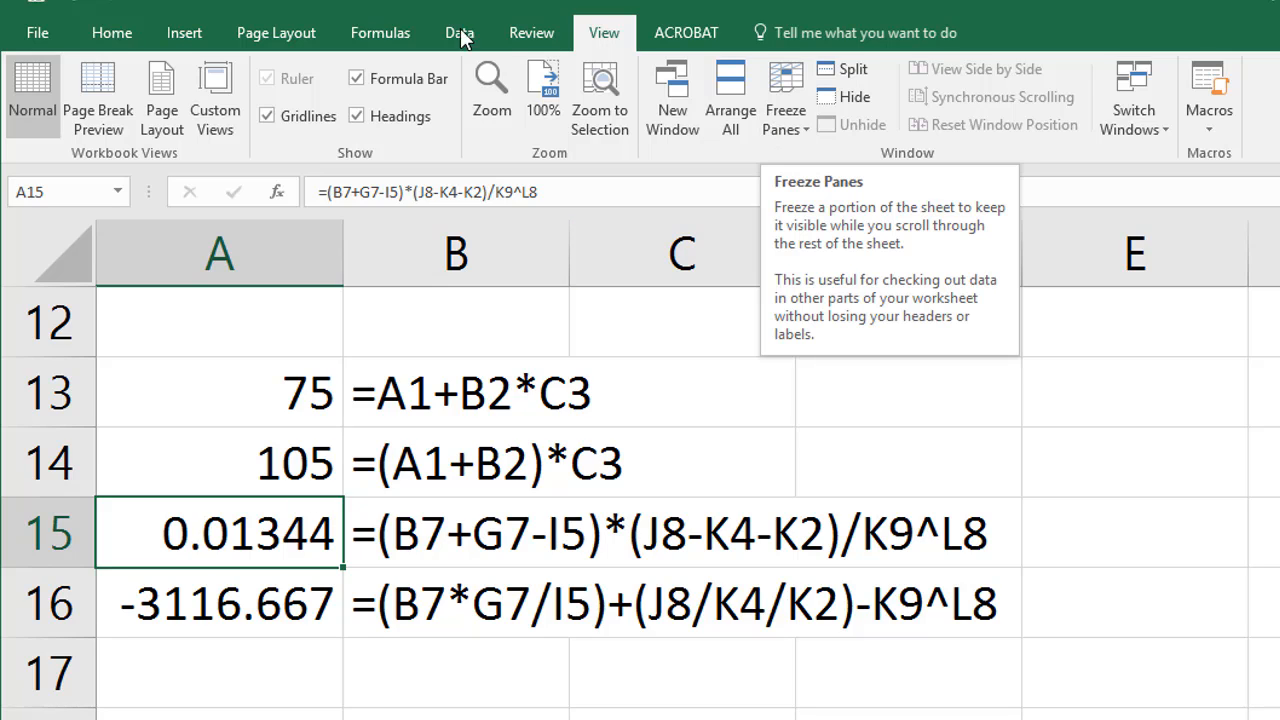
left_click(404, 38)
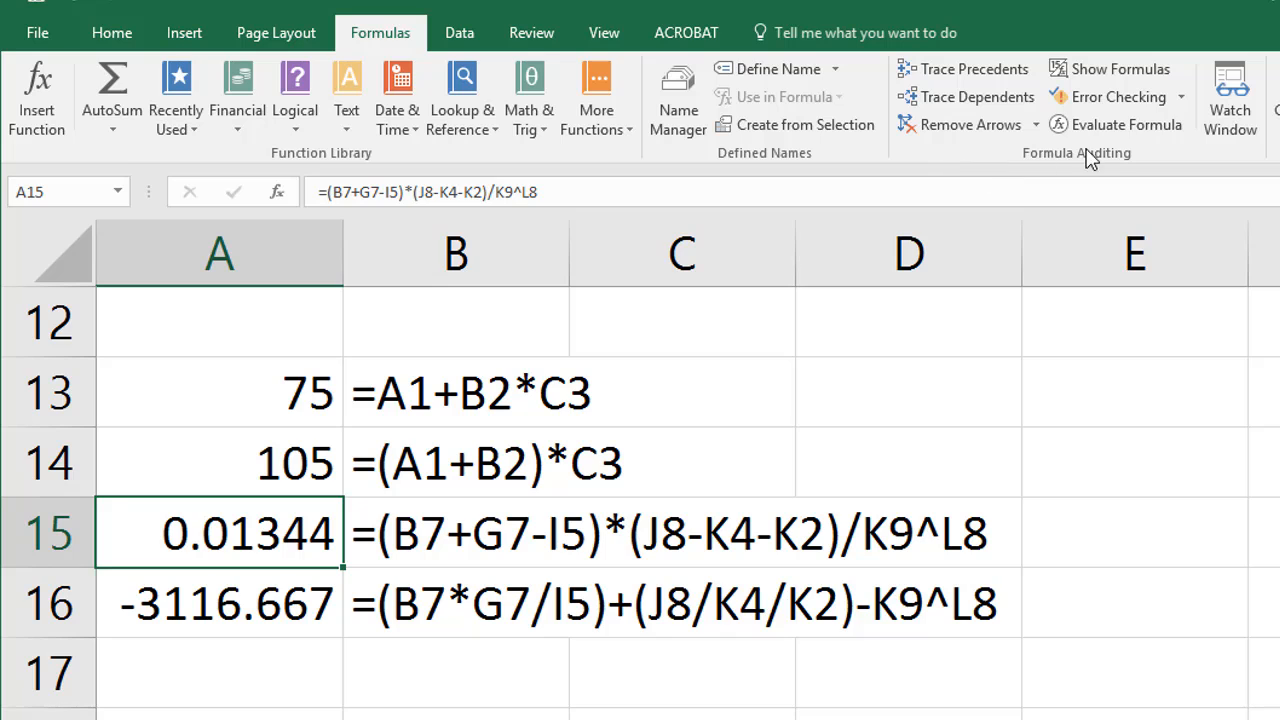
left_click(1135, 135)
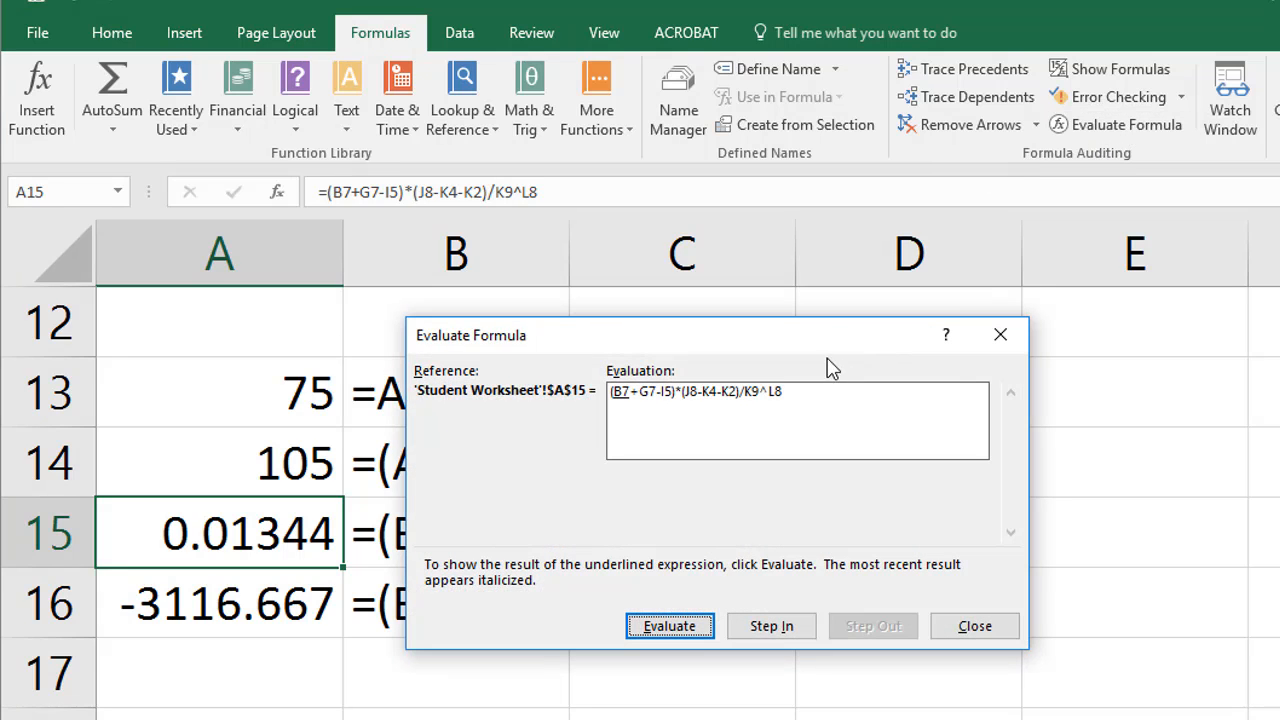
left_click_drag(873, 335, 1191, 162)
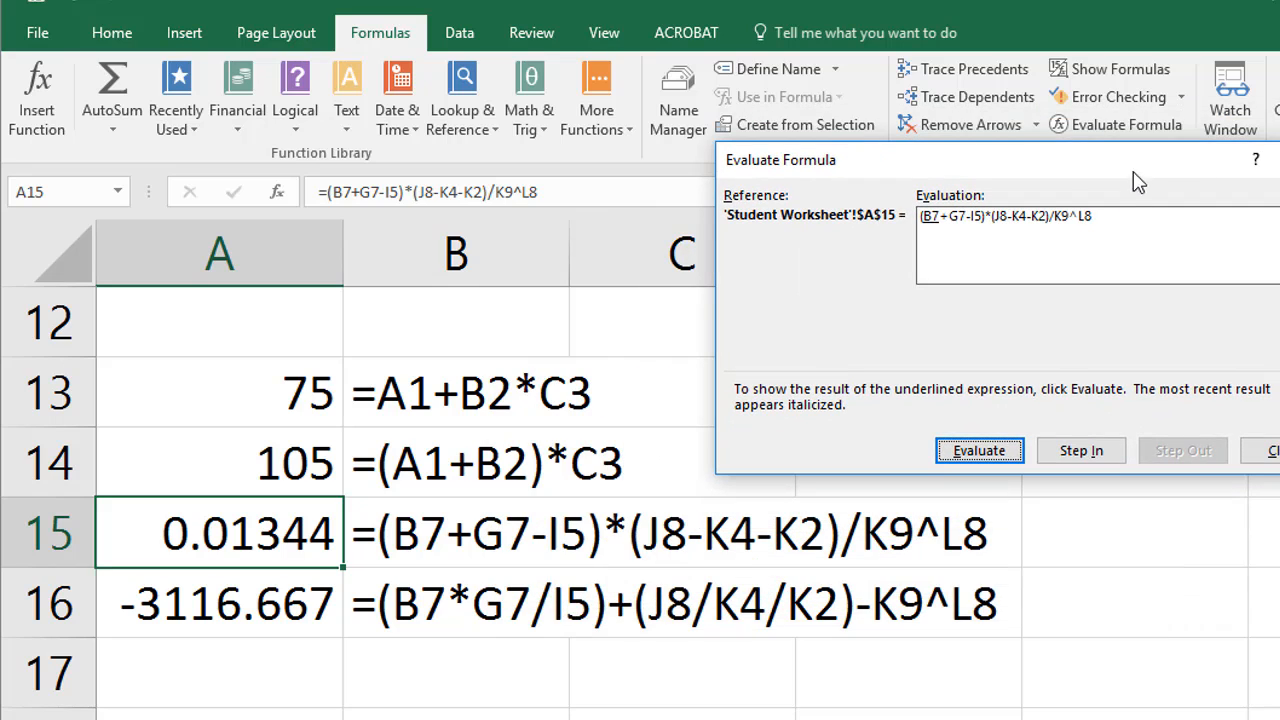
left_click_drag(1055, 172, 978, 184)
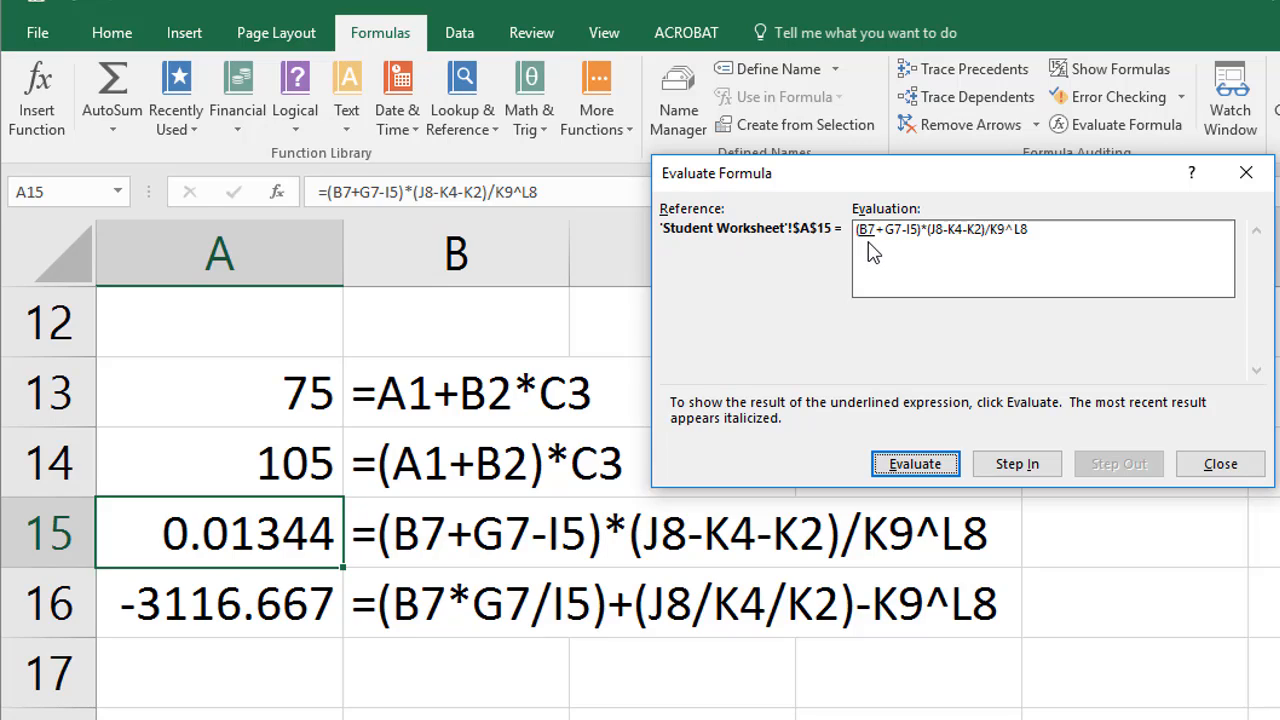
Evaluate the first parenthesised part of A15's formula, (B7+G7-I5), step by step until its parentheses are resolved
left_click(913, 467)
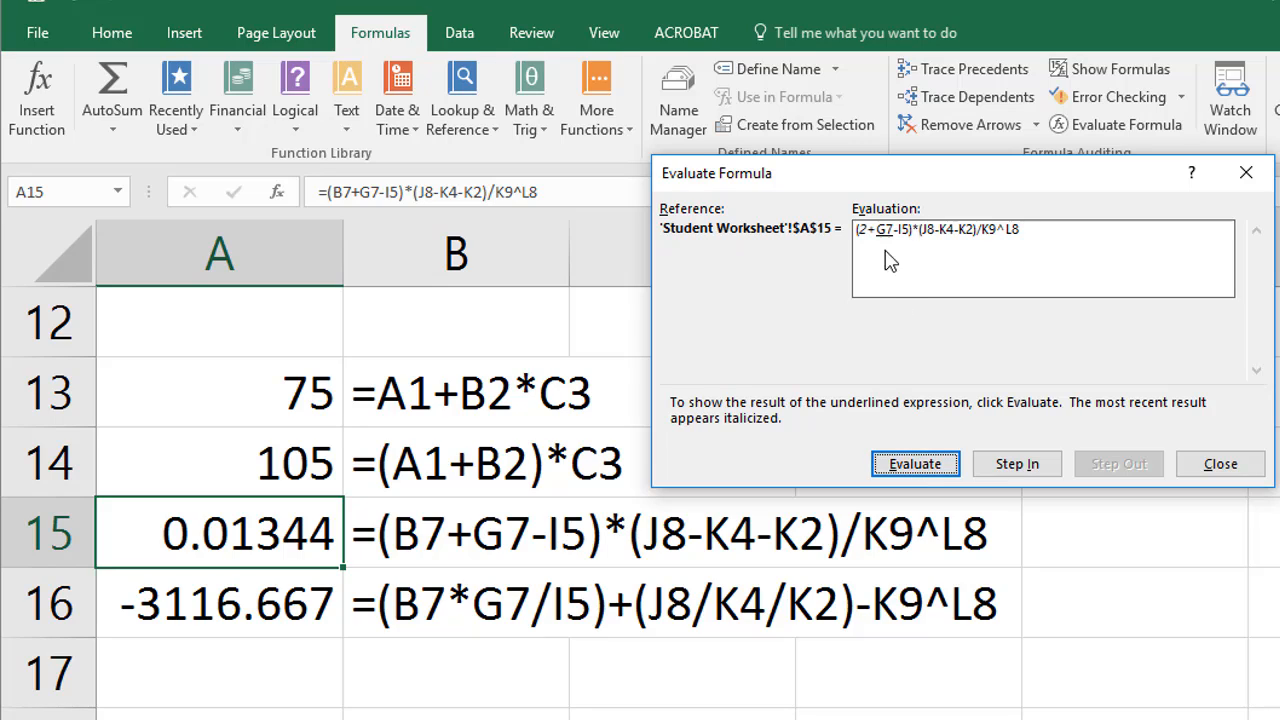
left_click(928, 465)
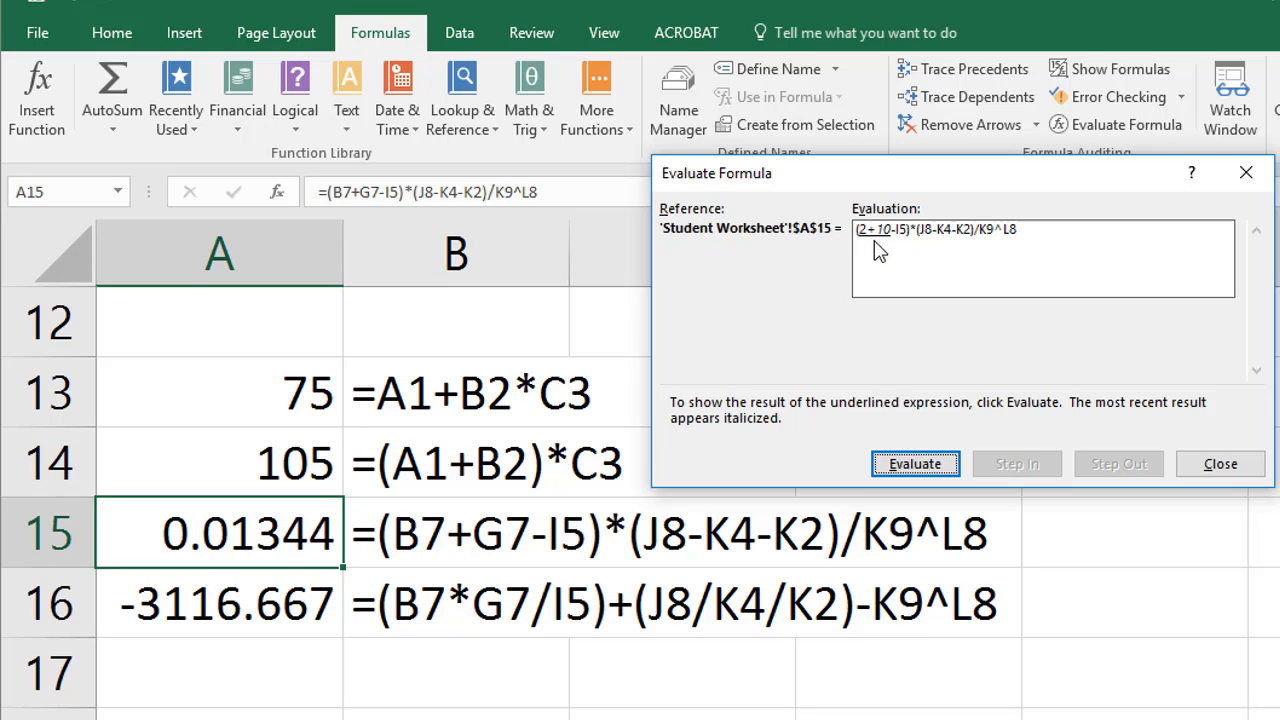
left_click(918, 465)
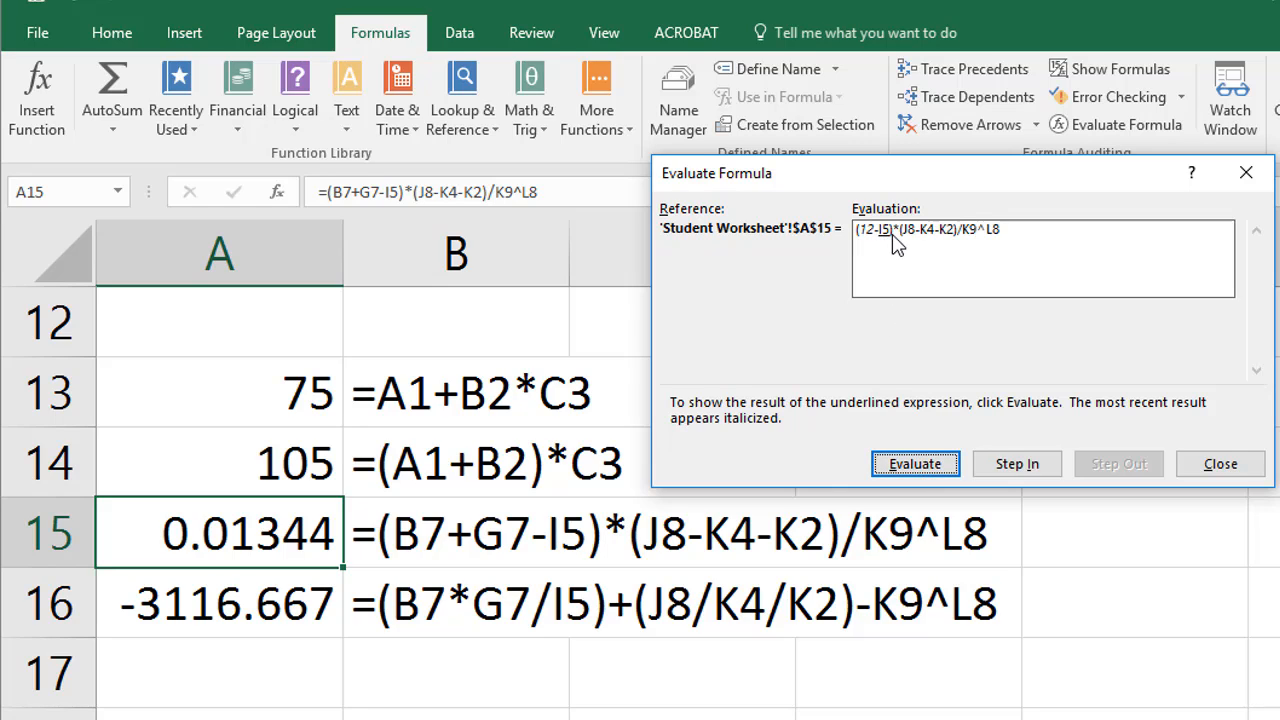
left_click(925, 466)
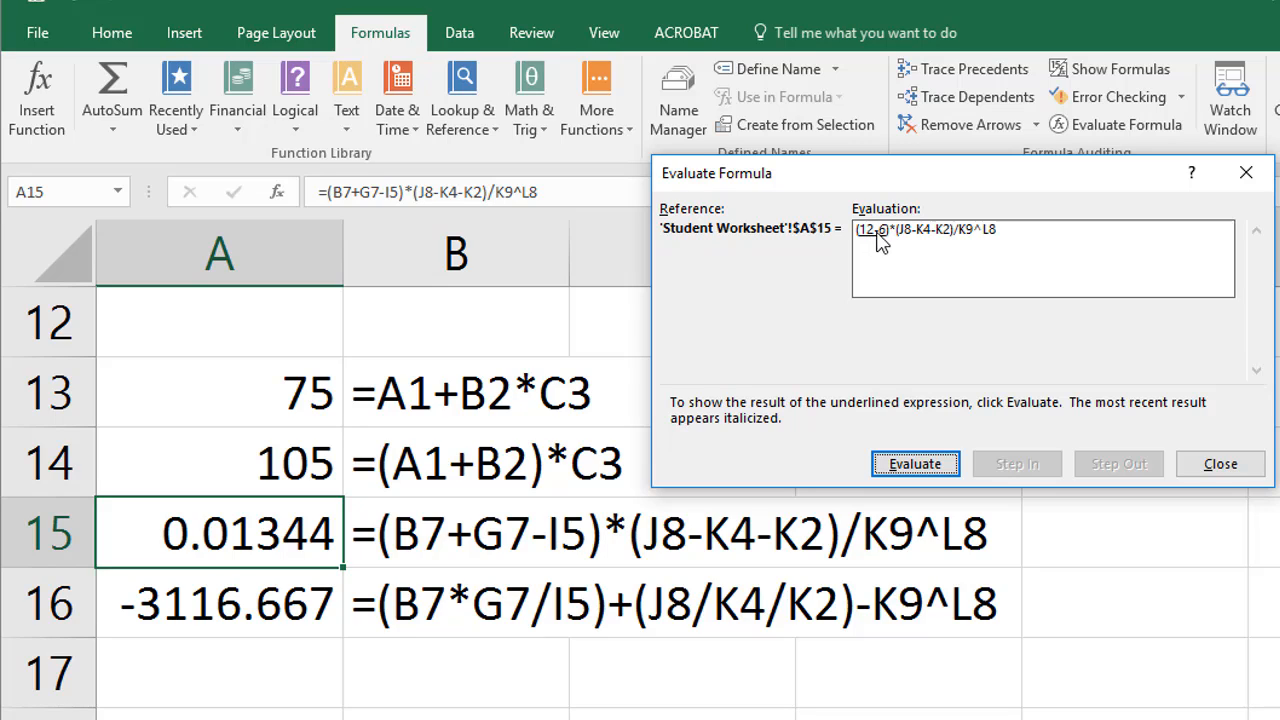
left_click(918, 466)
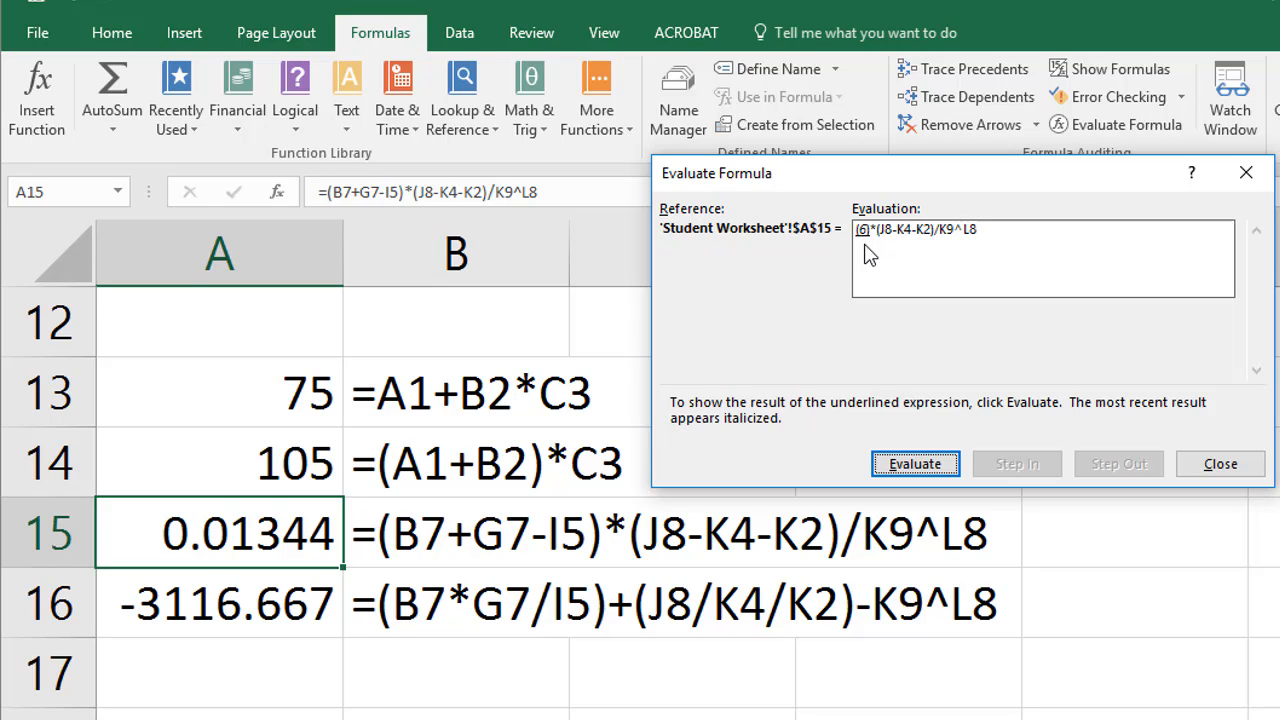
left_click(916, 468)
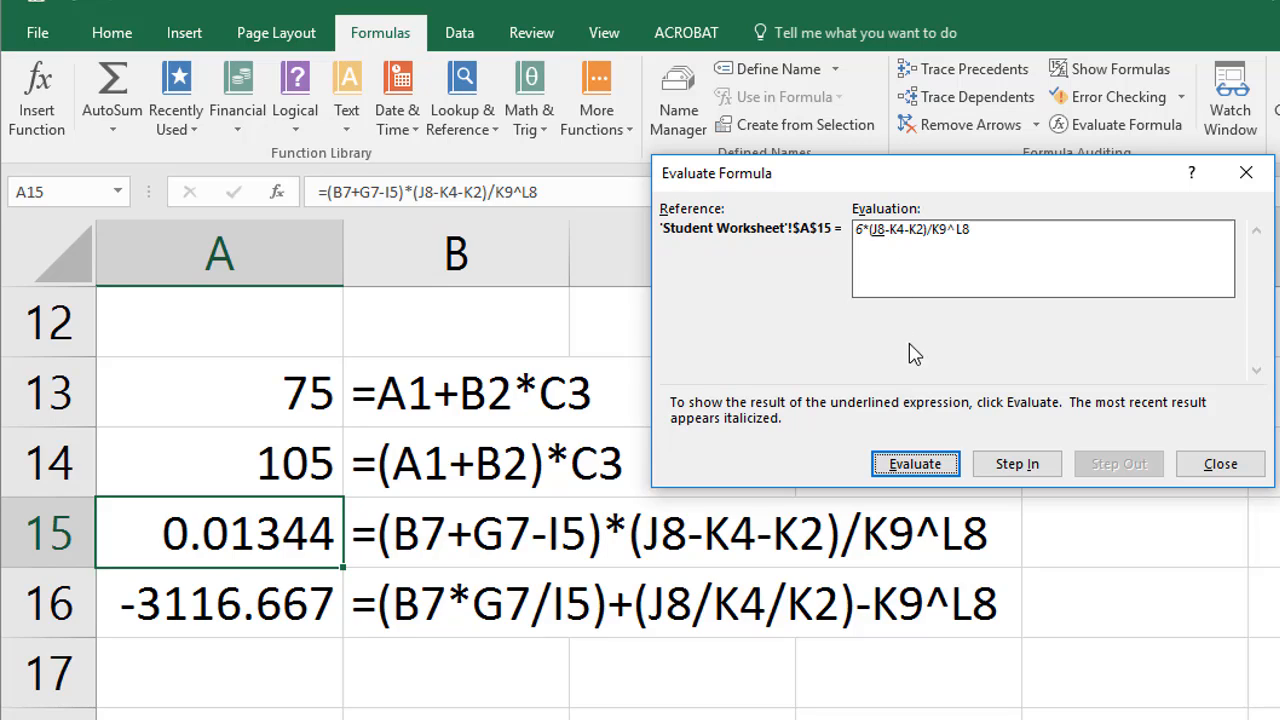
Evaluate the second parenthesised part of A15's formula, (J8-K4-K2), step by step until its parentheses are resolved
left_click(932, 468)
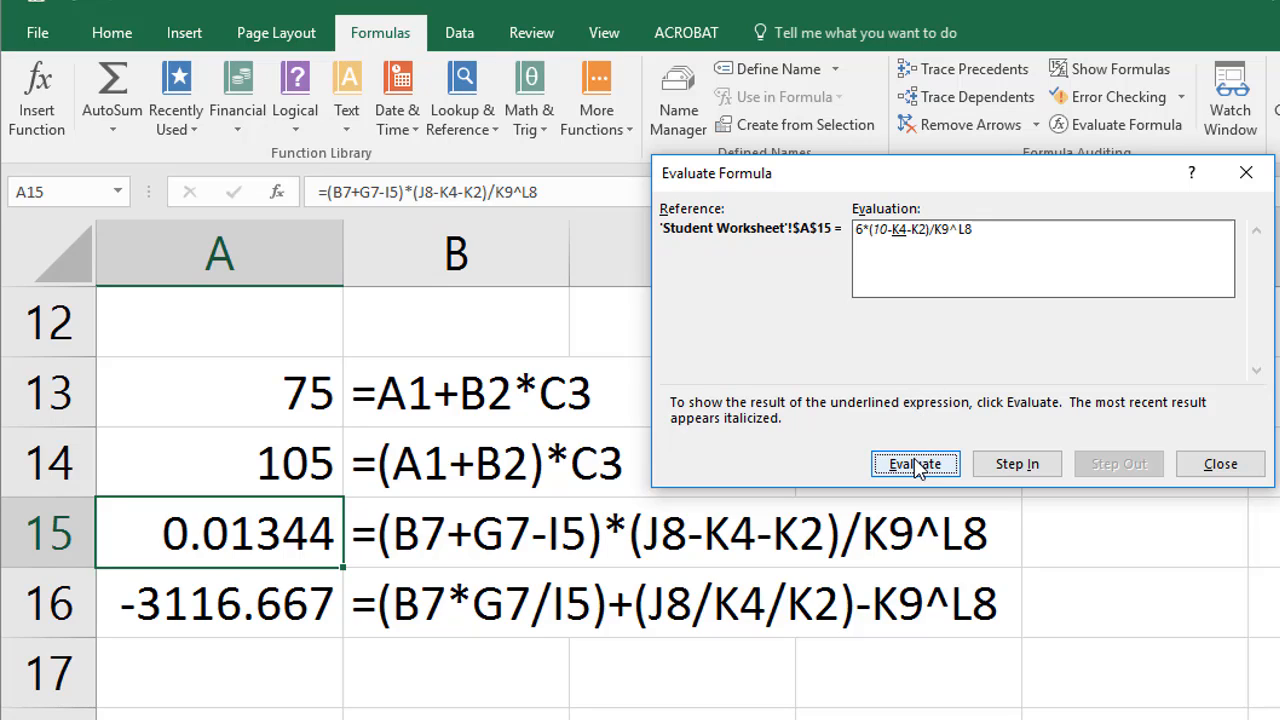
left_click(916, 466)
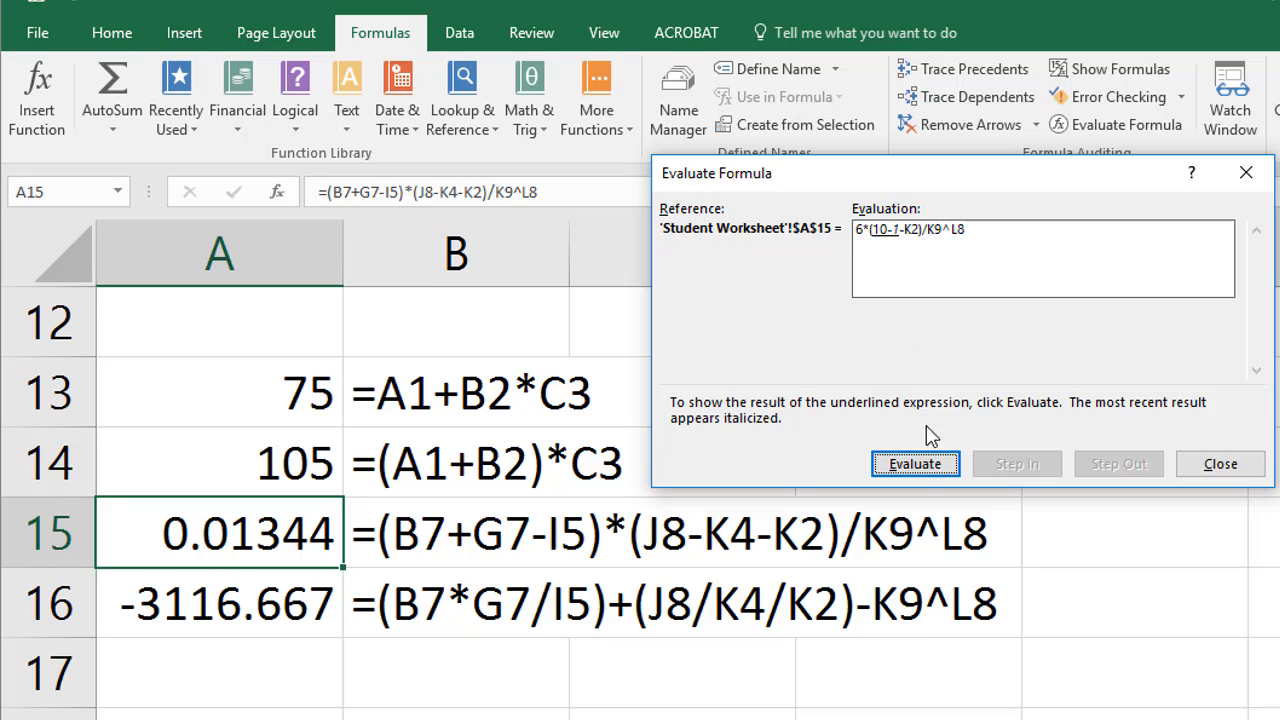
left_click(927, 470)
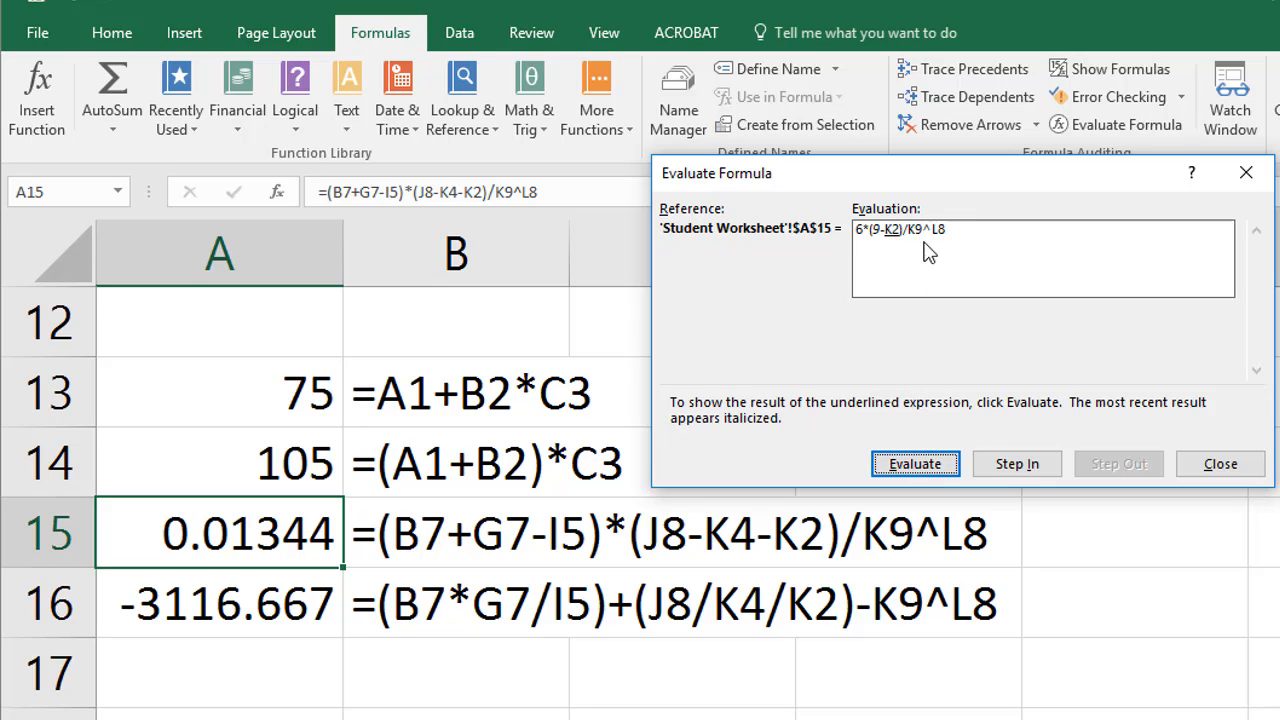
left_click(925, 470)
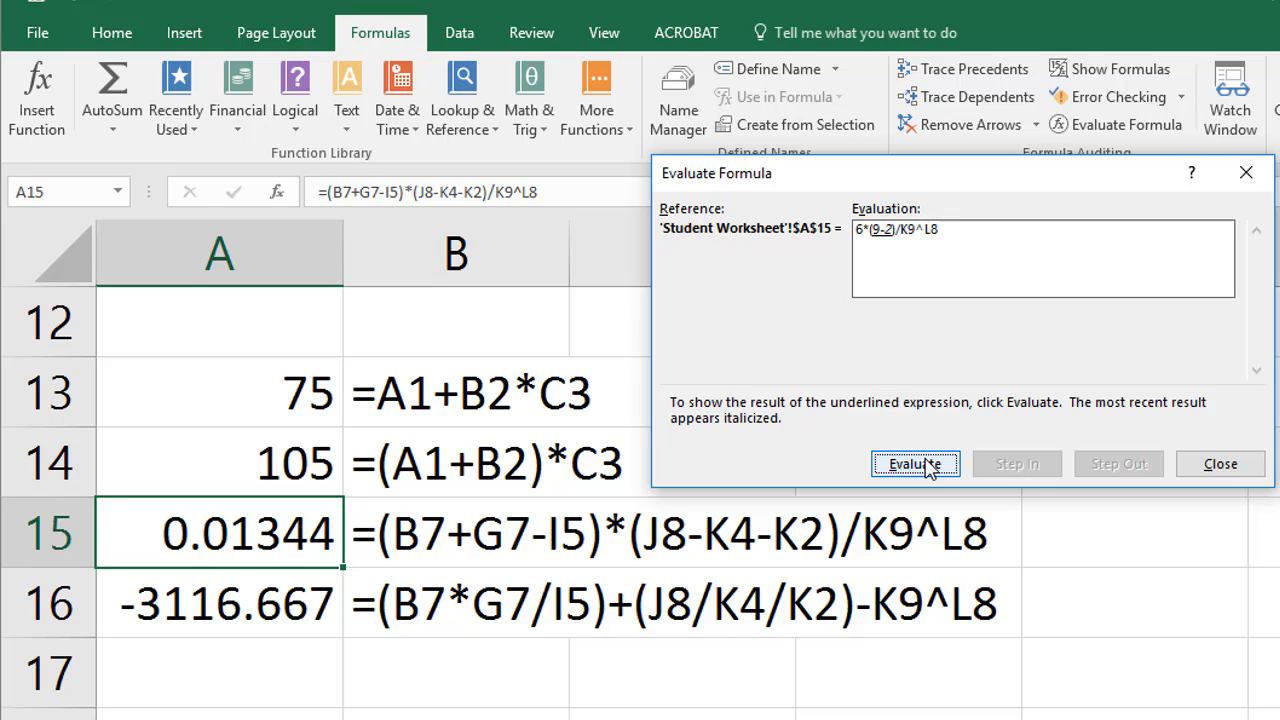
left_click(925, 466)
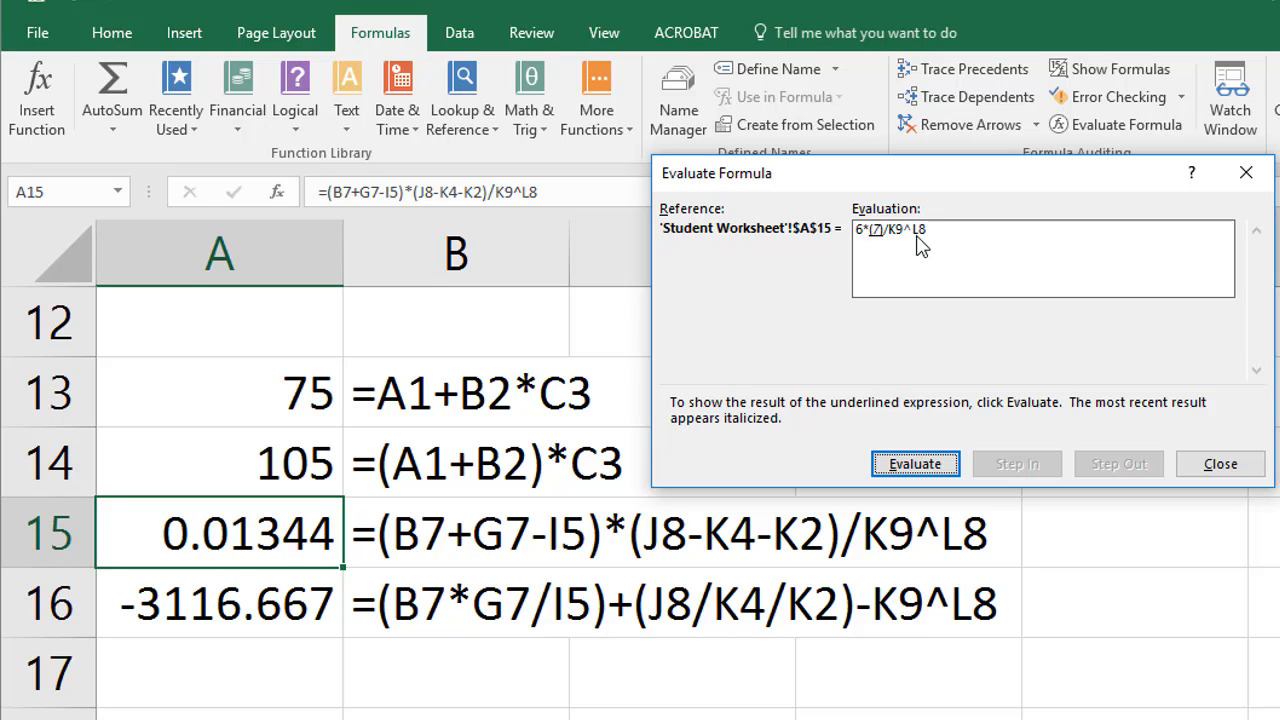
left_click(940, 468)
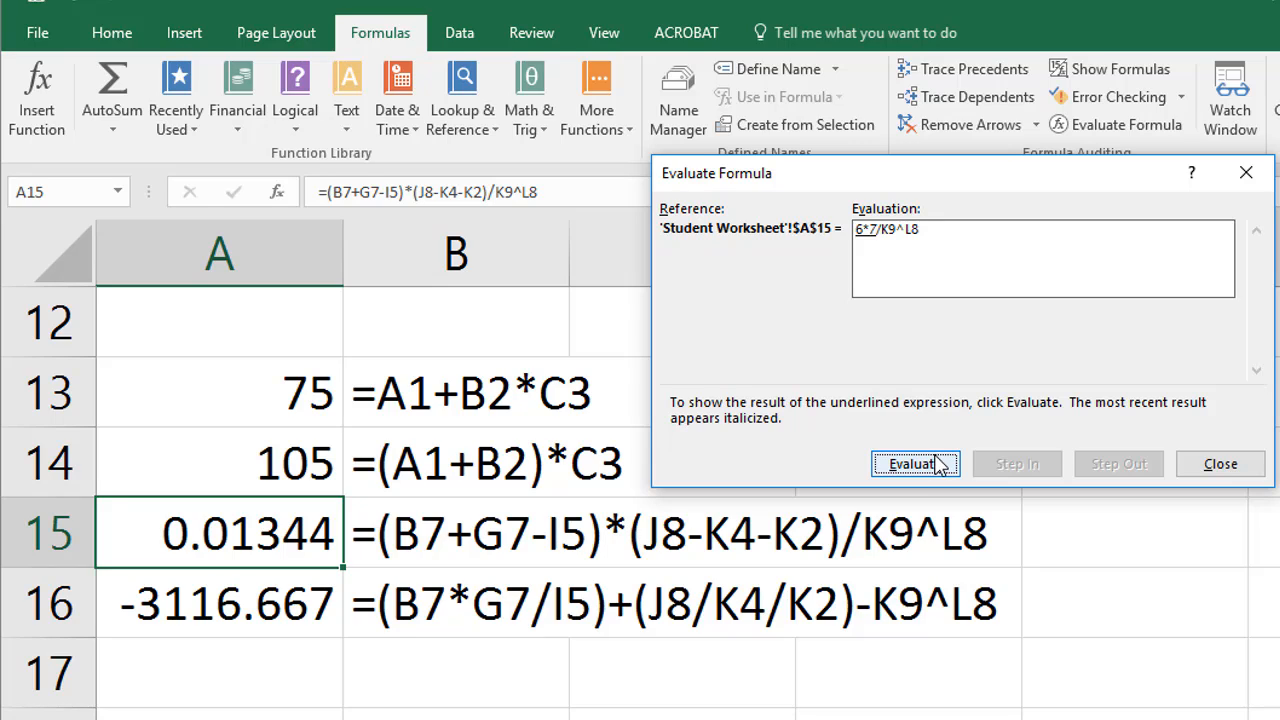
Evaluate the remaining multiplication, K9^L8 exponent and division in A15's formula through to its final result, and close Evaluate Formula
left_click(940, 466)
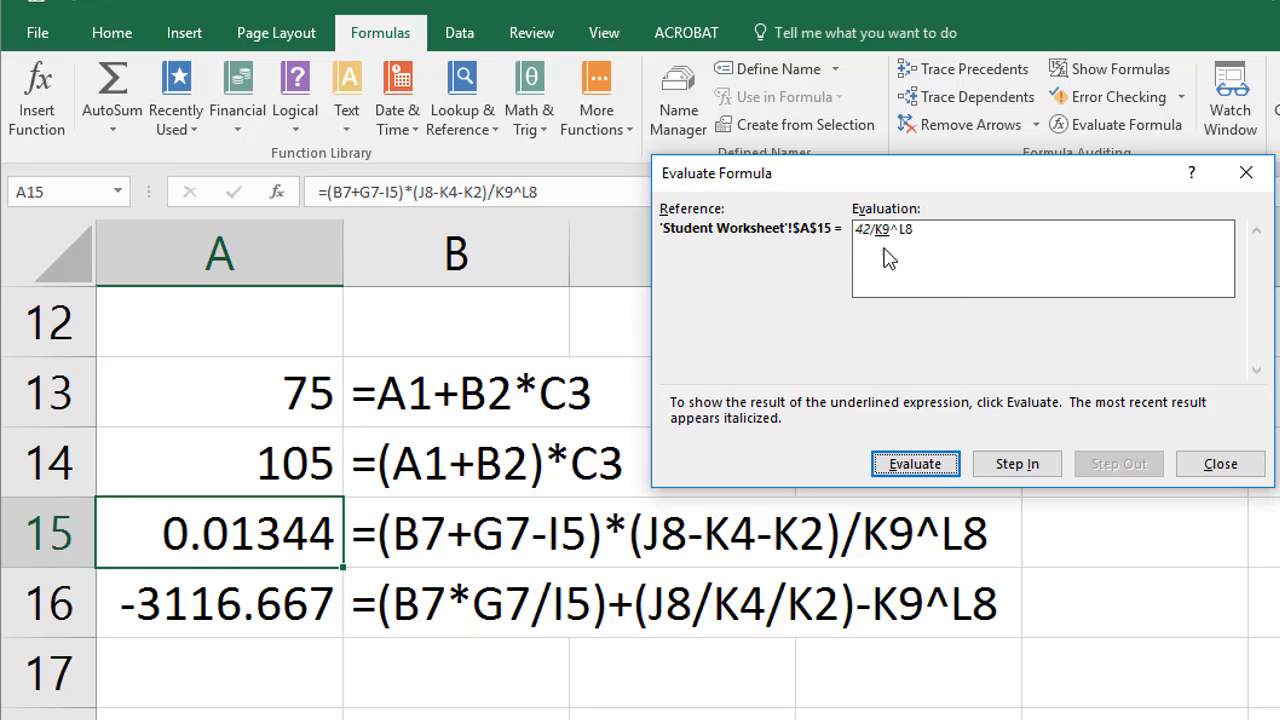
left_click(929, 472)
left_click(927, 461)
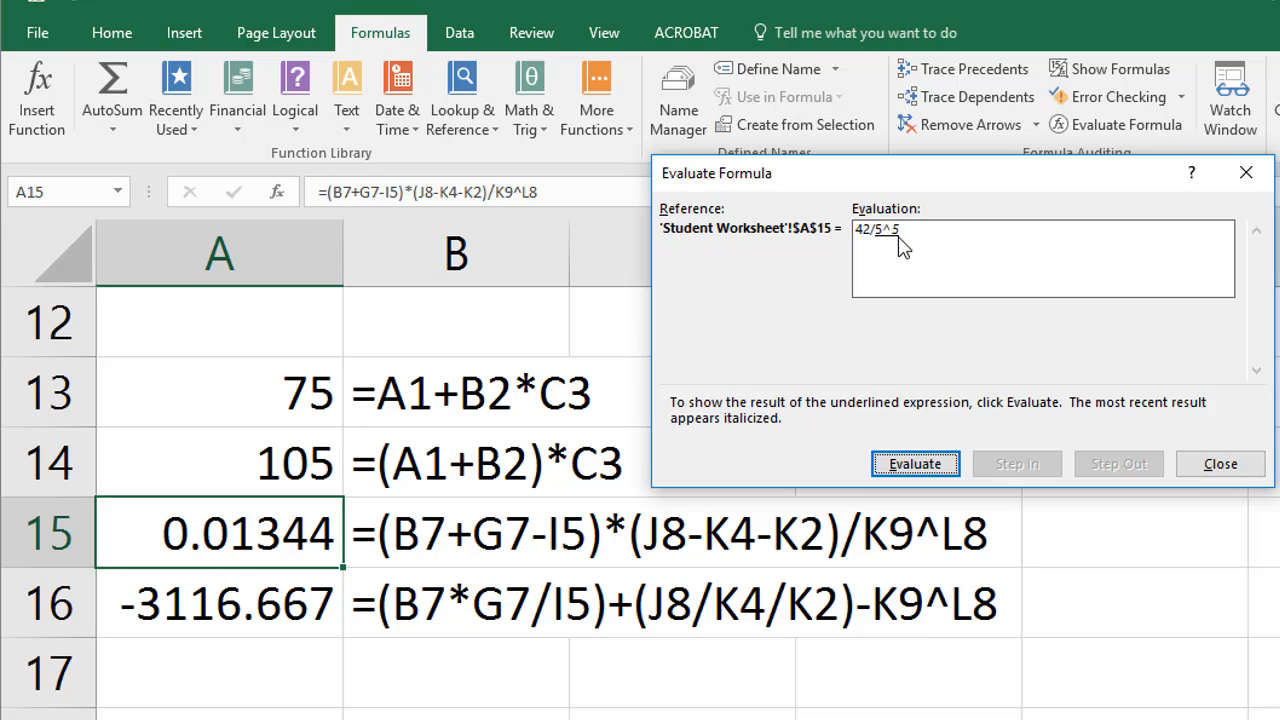
left_click(915, 464)
left_click(921, 466)
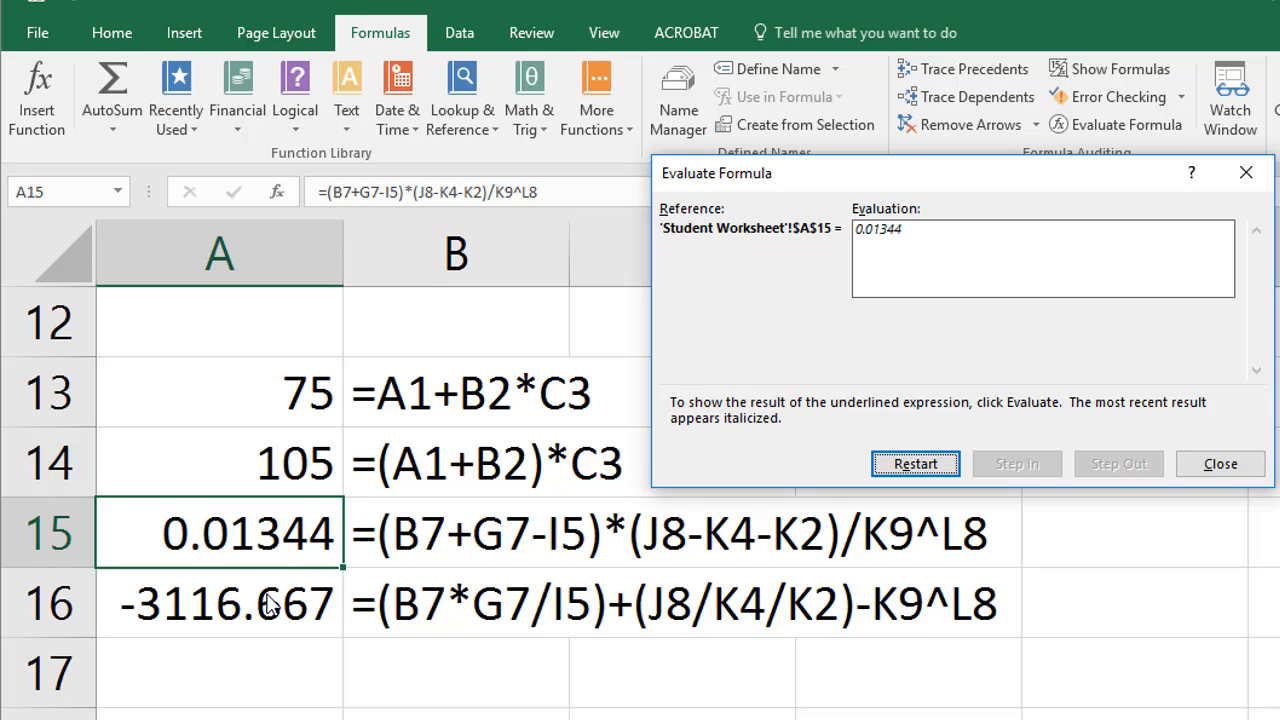
left_click(1220, 464)
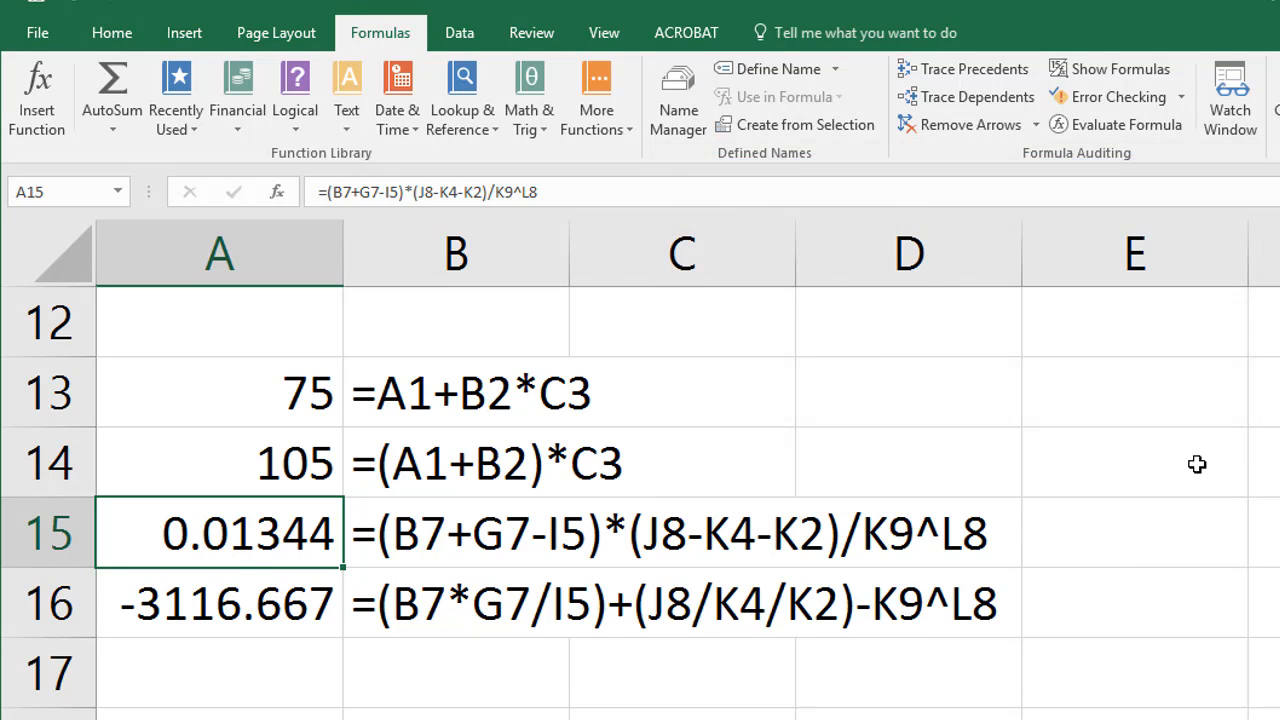
Examine the formula text in B16 and compare the formulas and results of cells A15 and A16
left_click(452, 604)
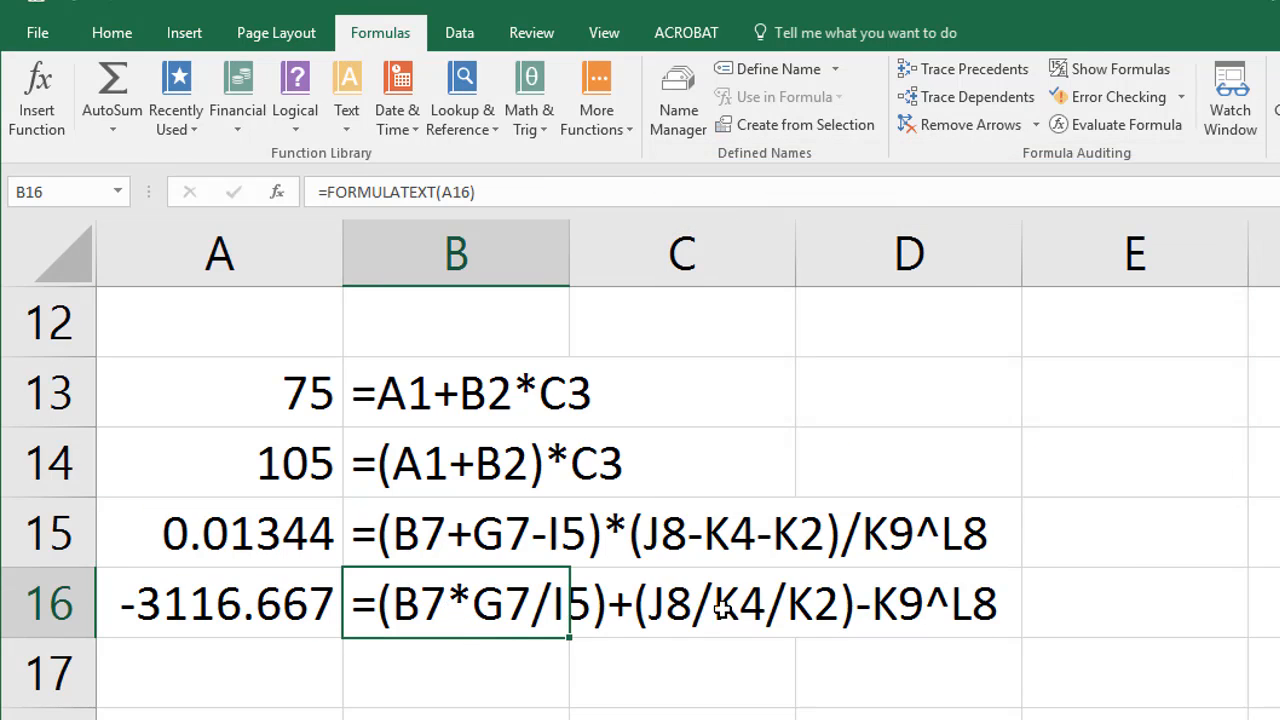
left_click(526, 672)
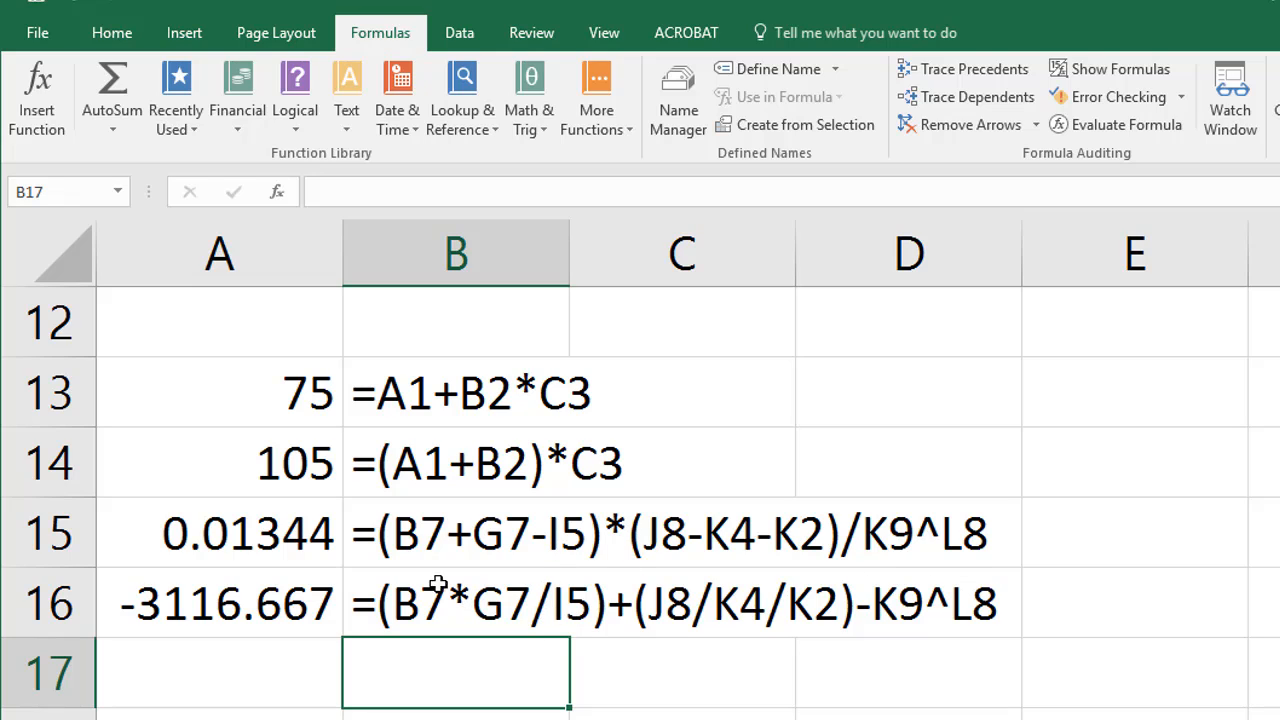
left_click(224, 560)
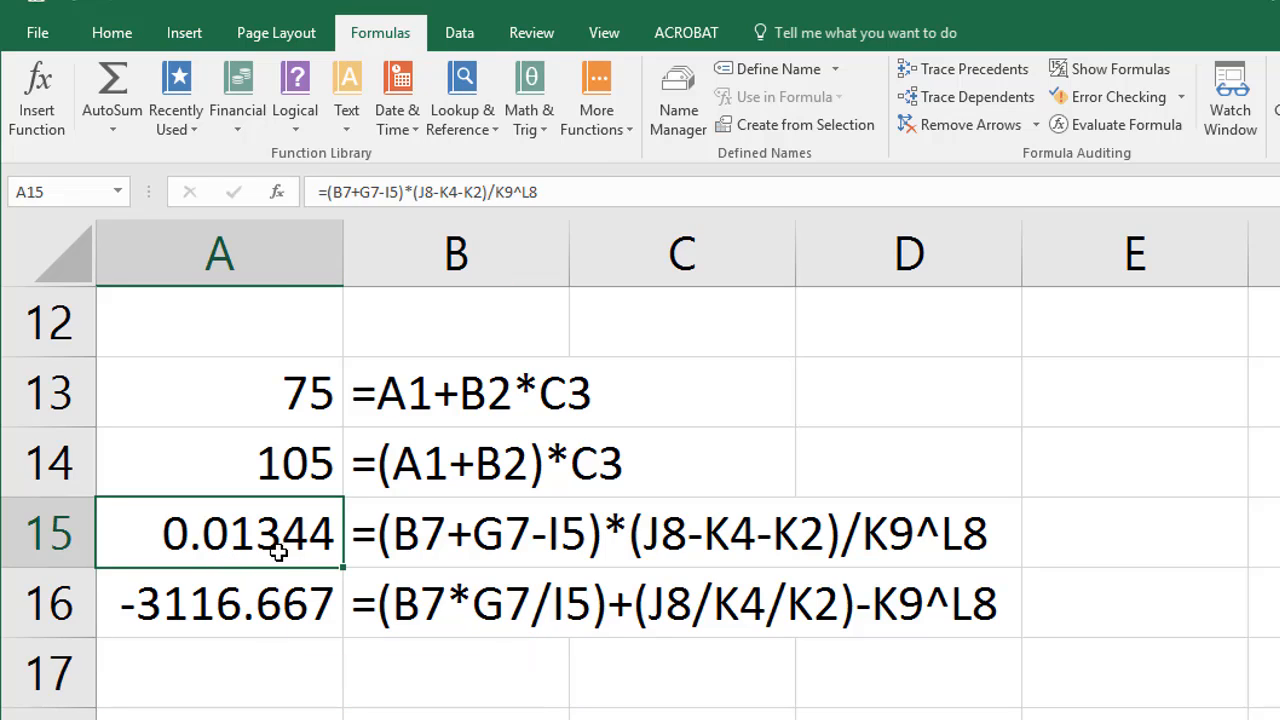
left_click(263, 606)
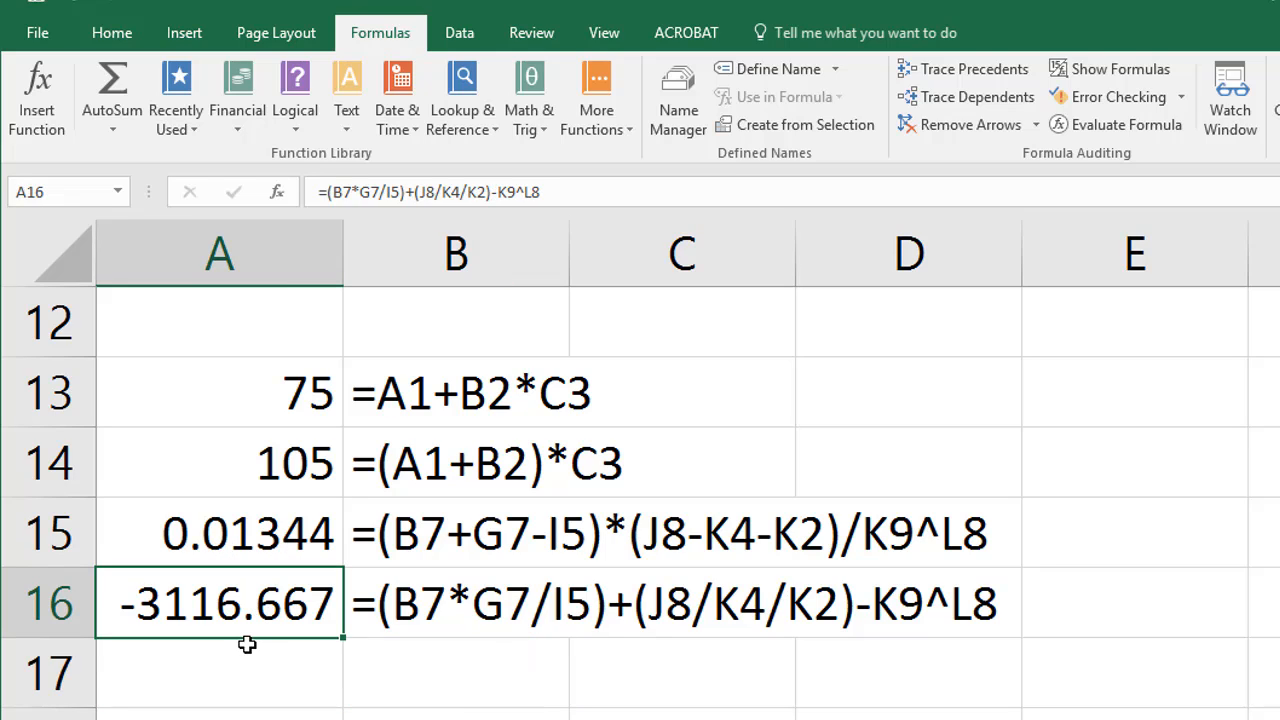